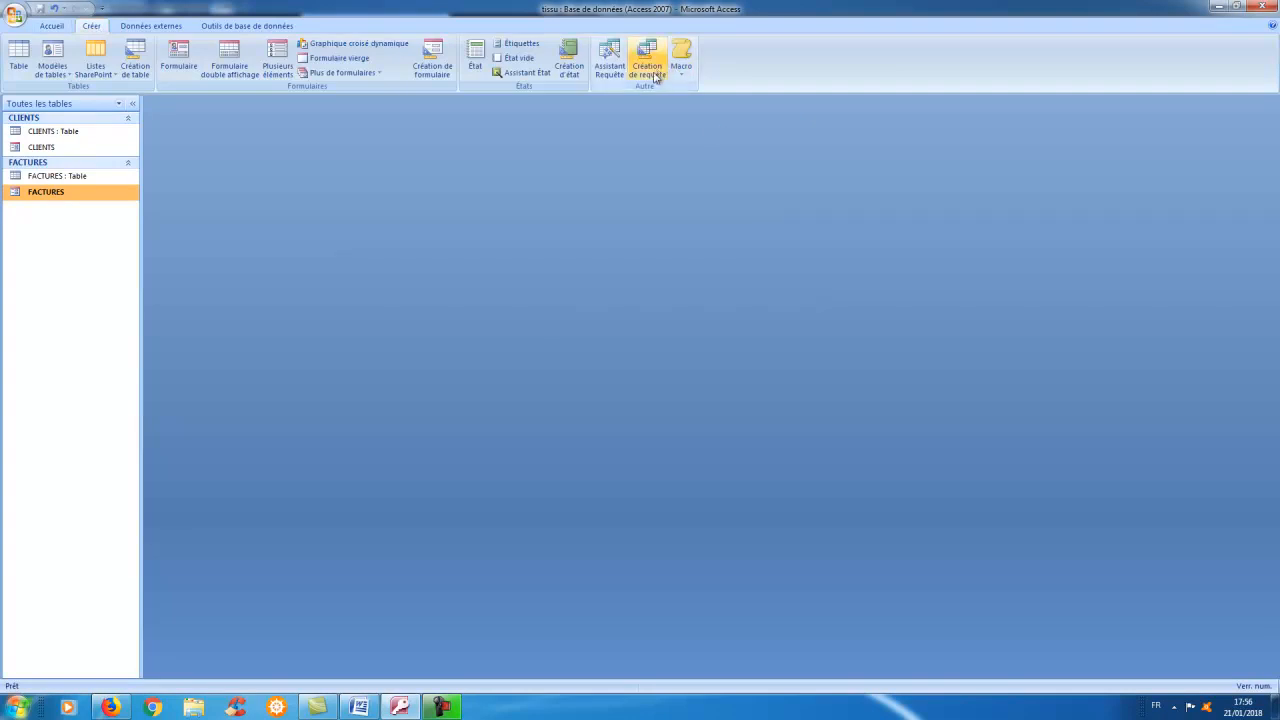
# Create a new query in design view based on the FACTURES table.
pyautogui.click(648, 68)
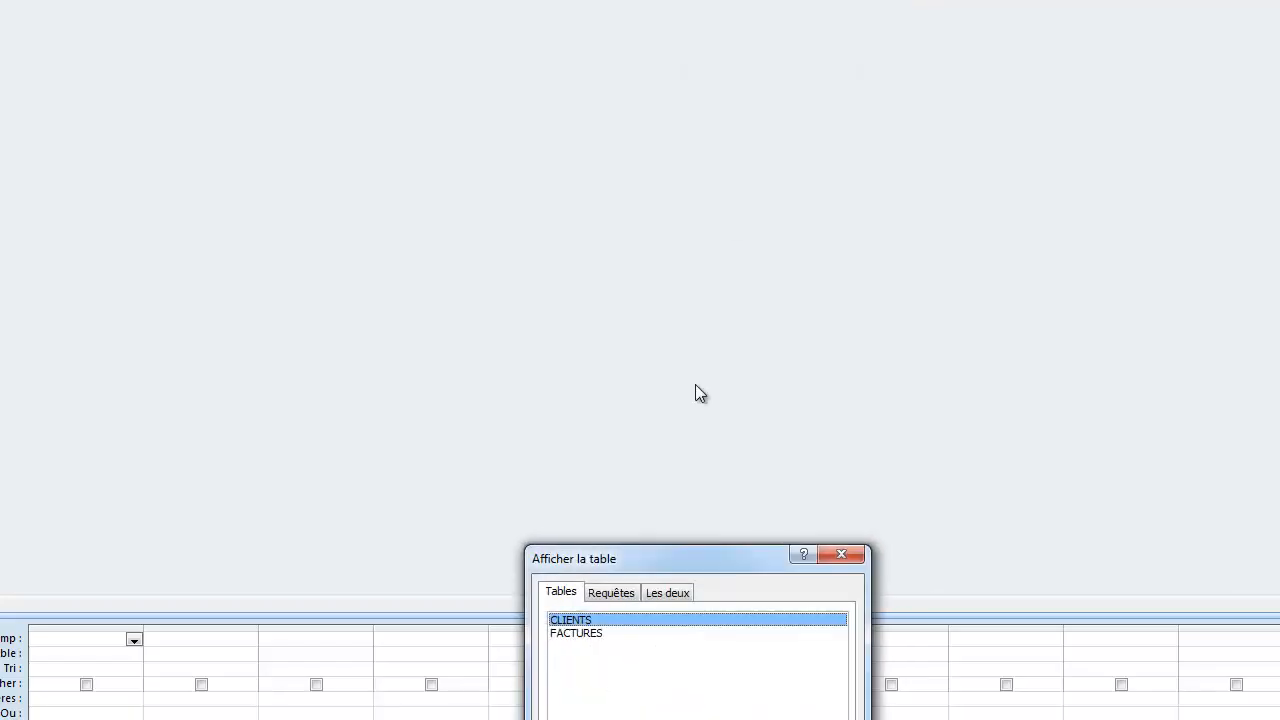
pyautogui.click(590, 633)
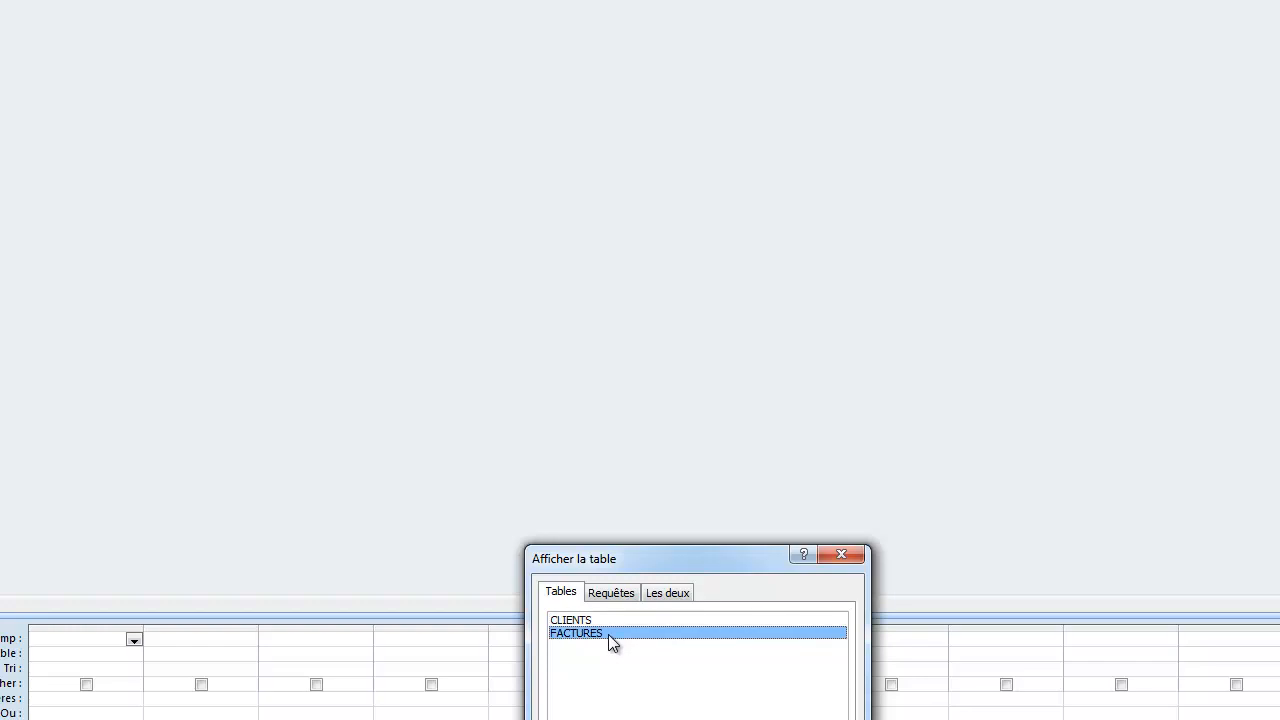
pyautogui.doubleClick(608, 634)
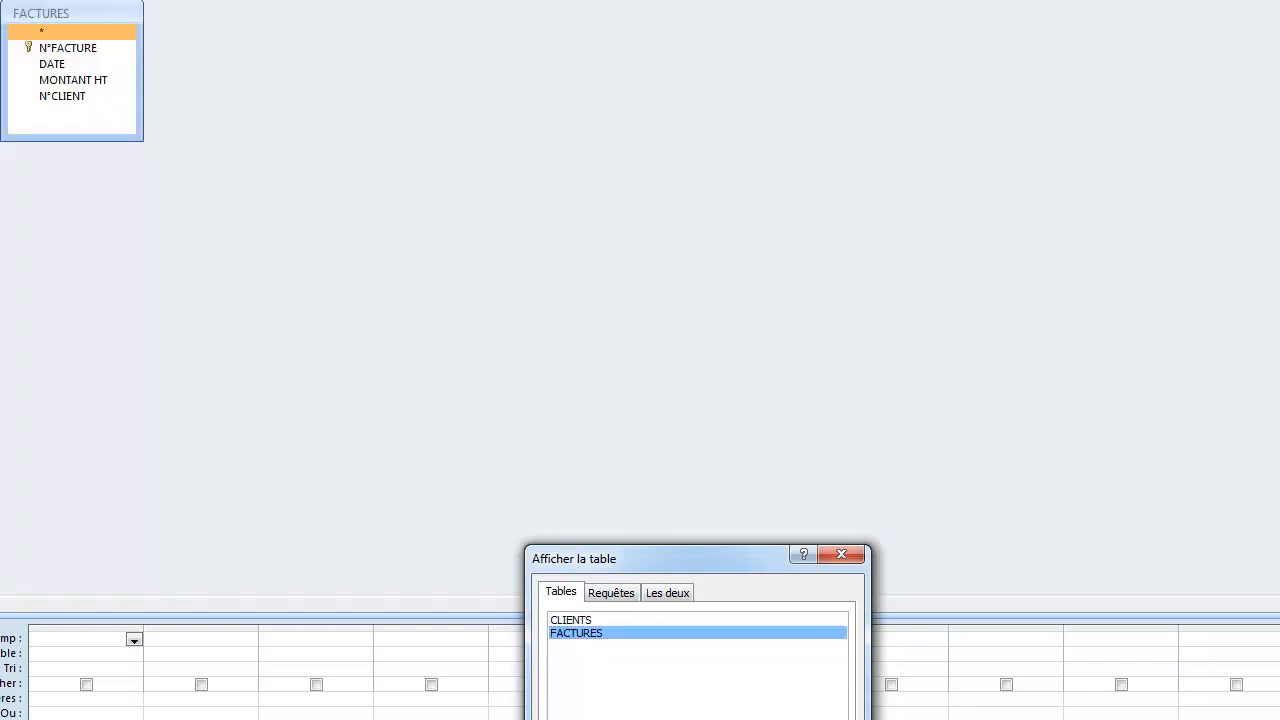
pyautogui.press('Escape')
# Add the N°FACTURE, DATE, MONTANT HT and N°CLIENT fields to the query grid.
pyautogui.click(104, 50)
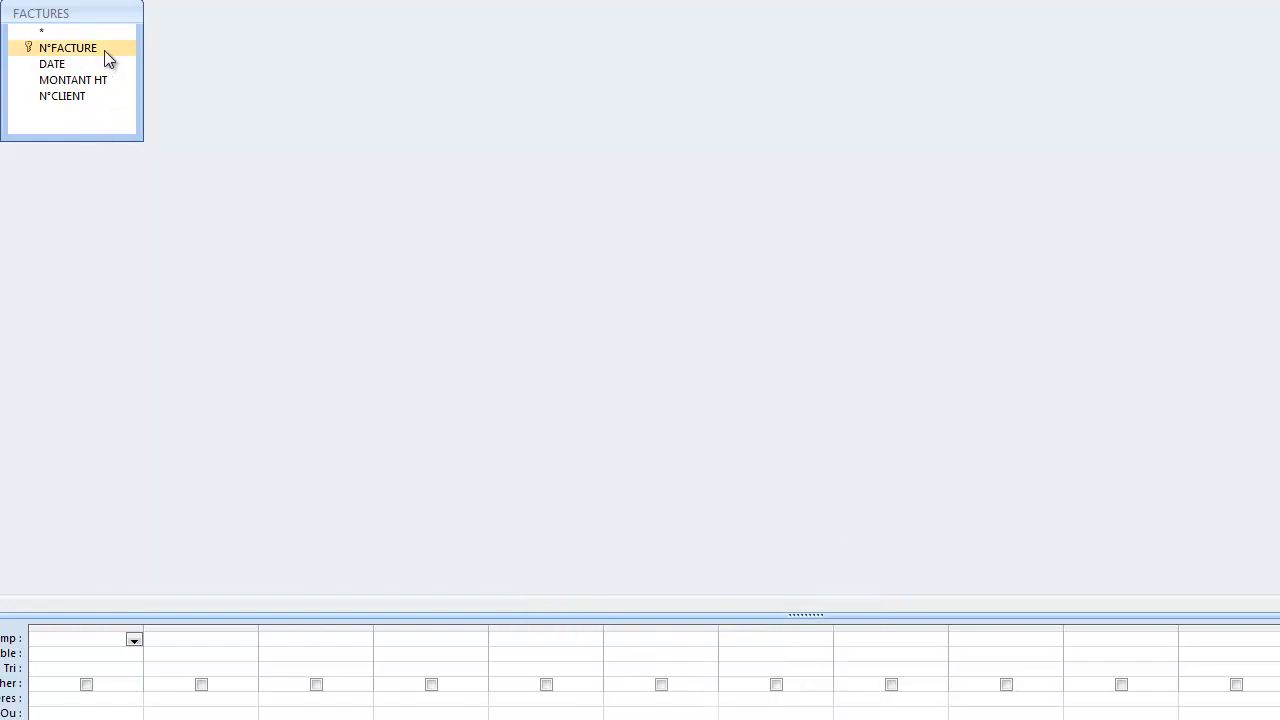
pyautogui.doubleClick(99, 50)
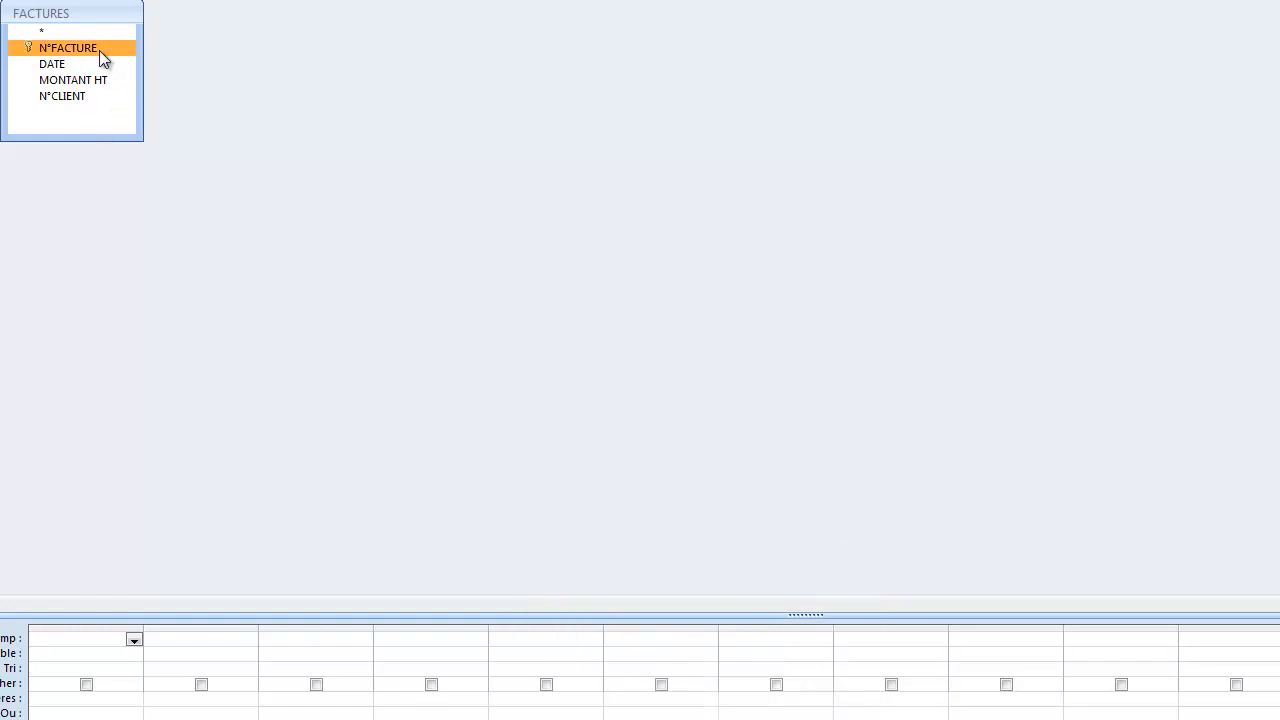
pyautogui.doubleClick(99, 65)
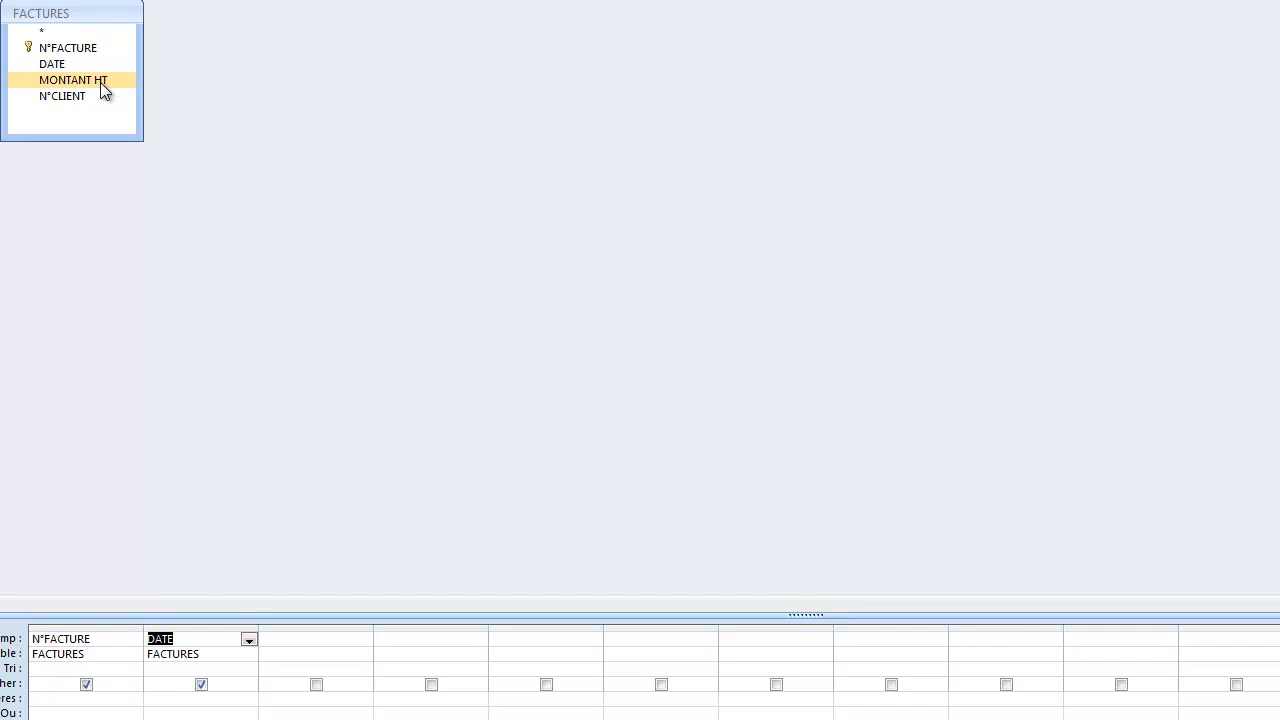
pyautogui.doubleClick(103, 86)
pyautogui.doubleClick(101, 96)
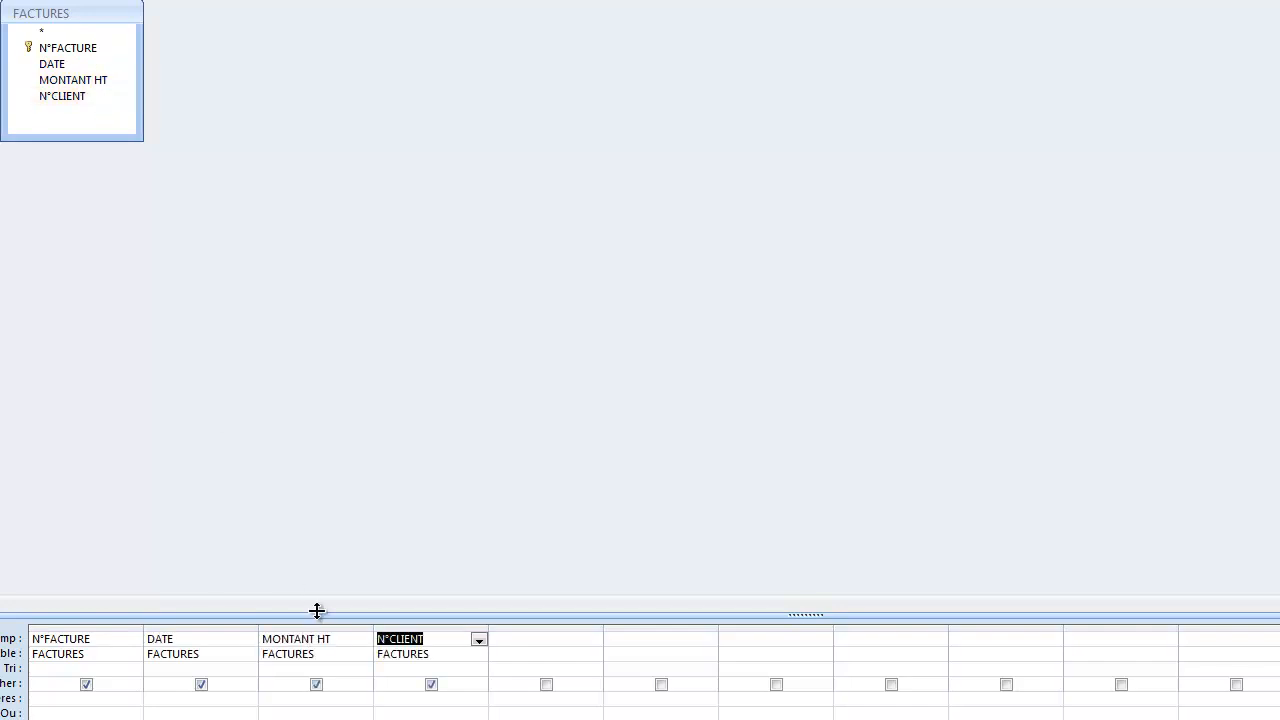
# Set the N°CLIENT criterion to 1, run the query and return to design view.
pyautogui.click(394, 699)
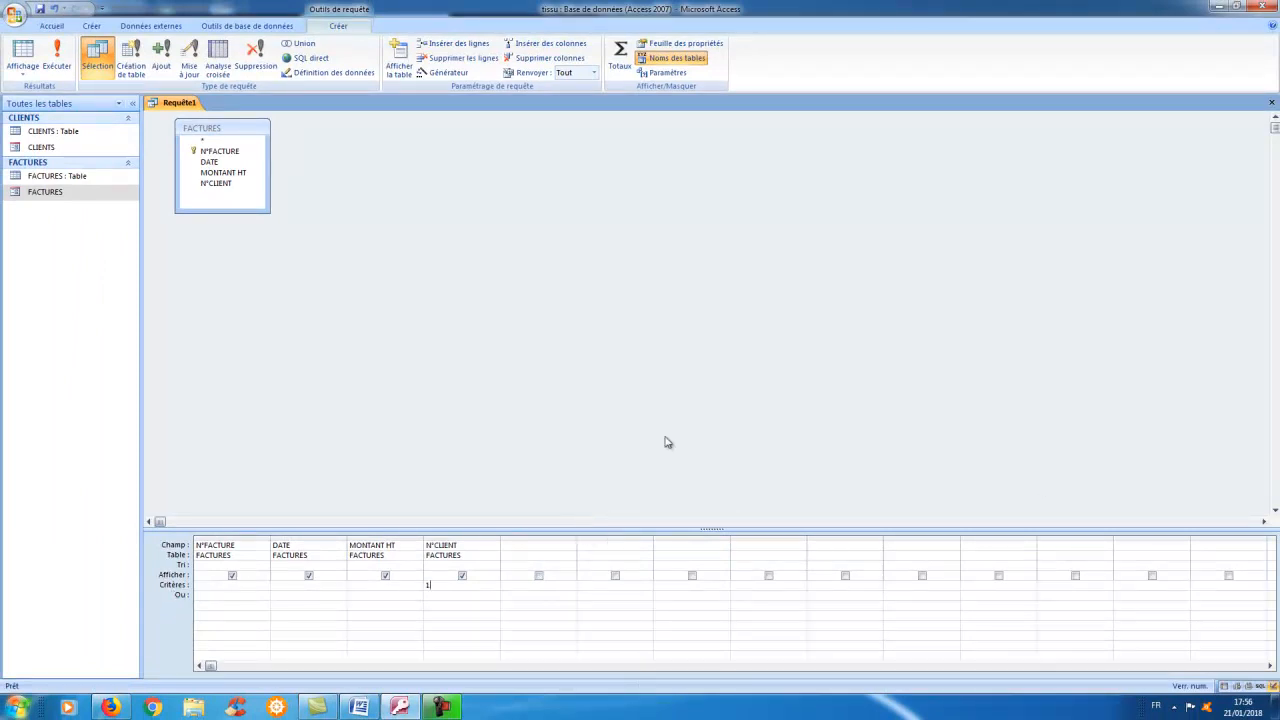
pyautogui.click(58, 62)
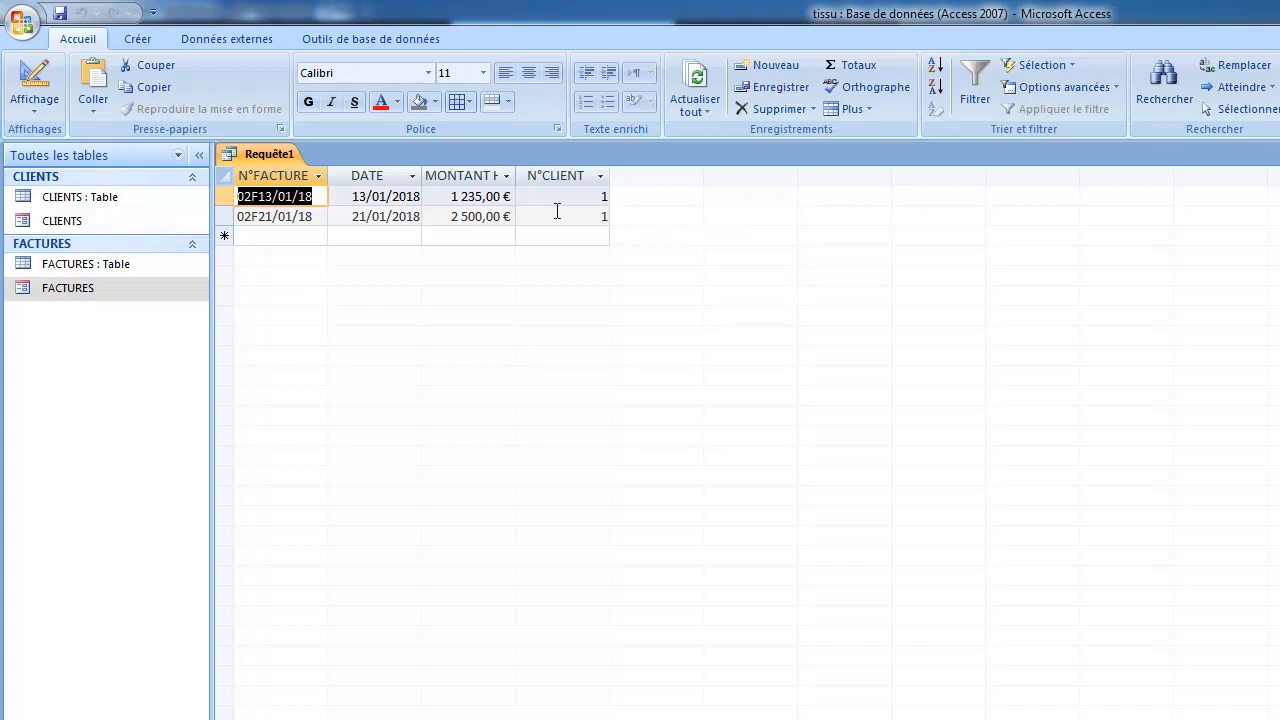
pyautogui.click(36, 84)
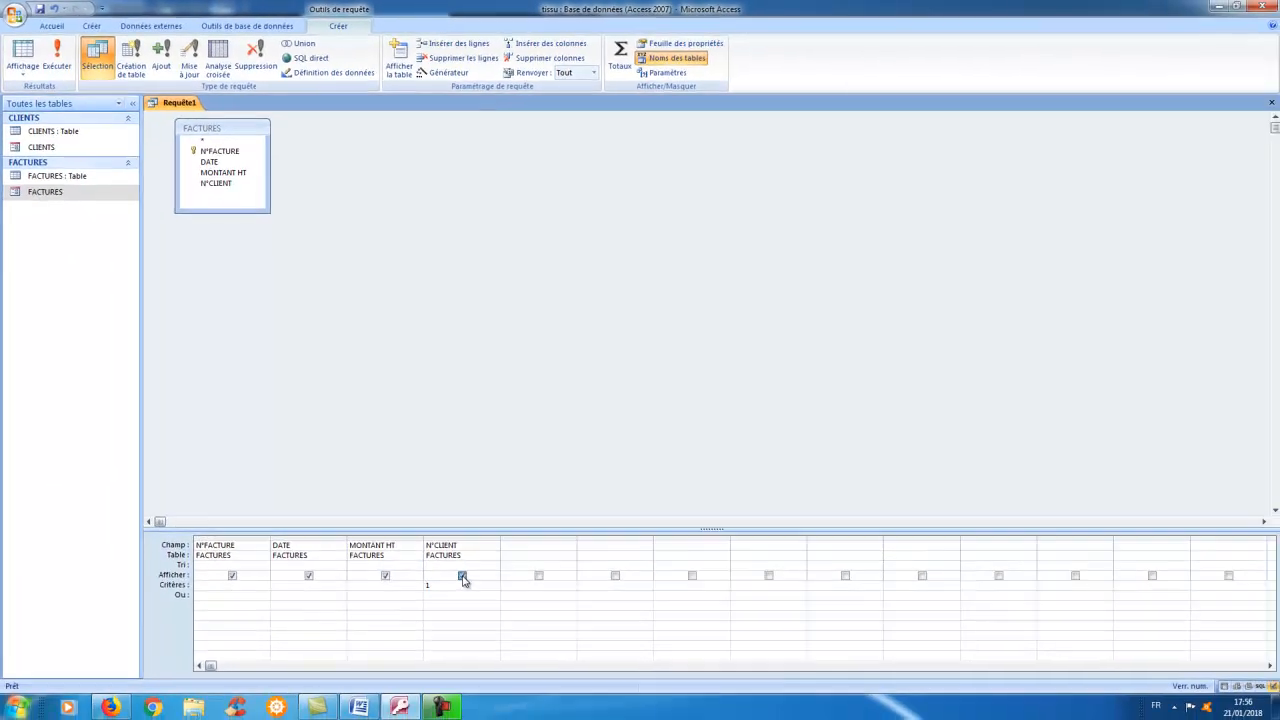
# Hide the N°CLIENT field from the query output, run the query and return to design view.
pyautogui.click(462, 575)
pyautogui.click(57, 60)
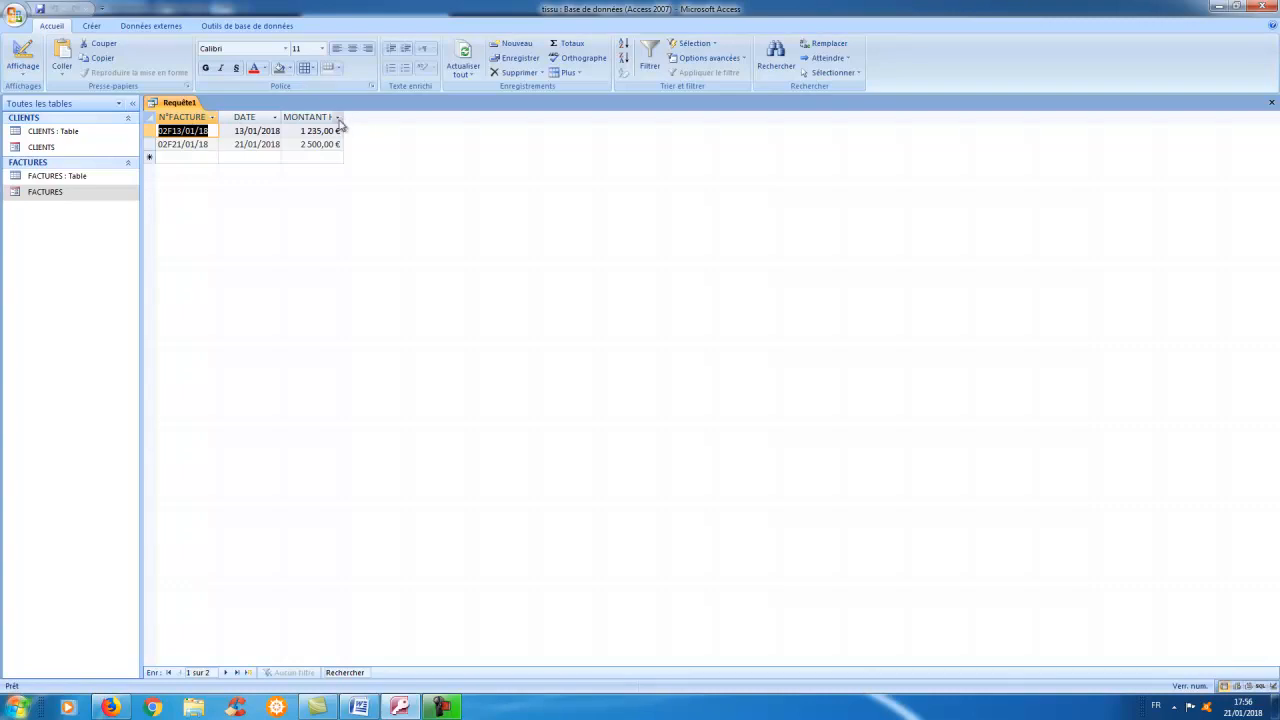
pyautogui.click(20, 55)
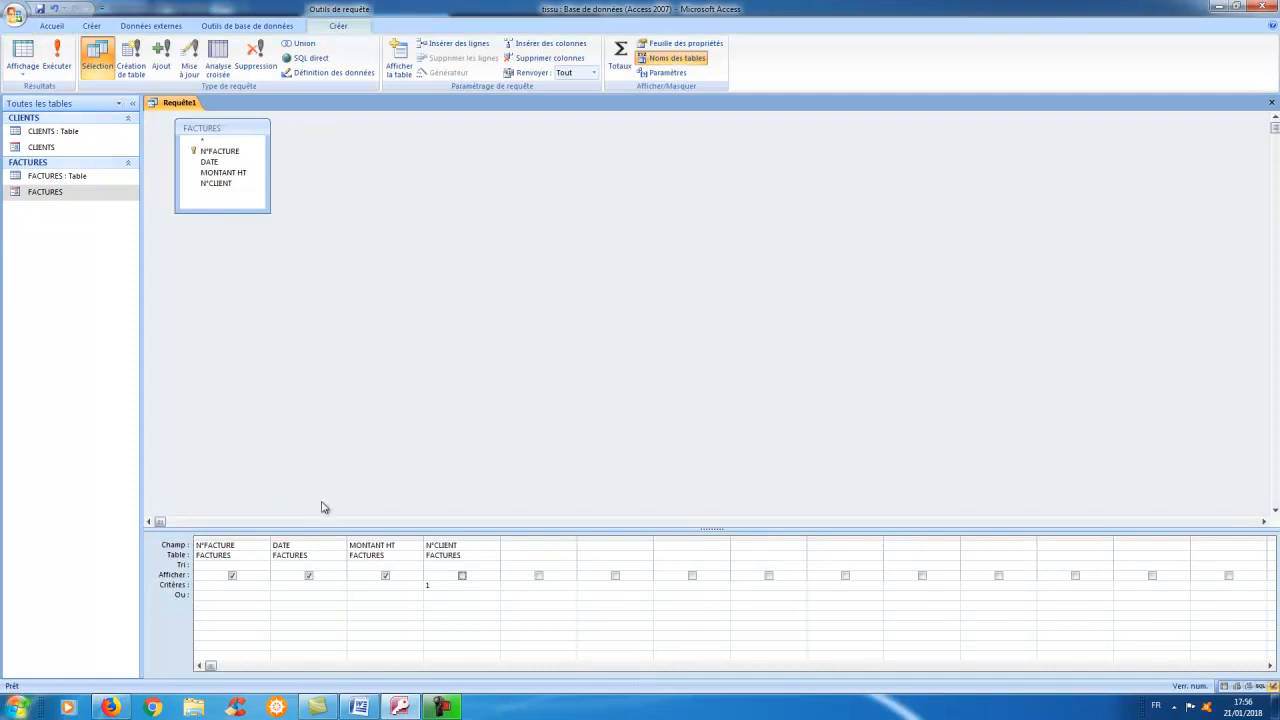
# Sort the DATE field in ascending order (Croissant), run the query and return to design view.
pyautogui.click(323, 564)
pyautogui.click(340, 566)
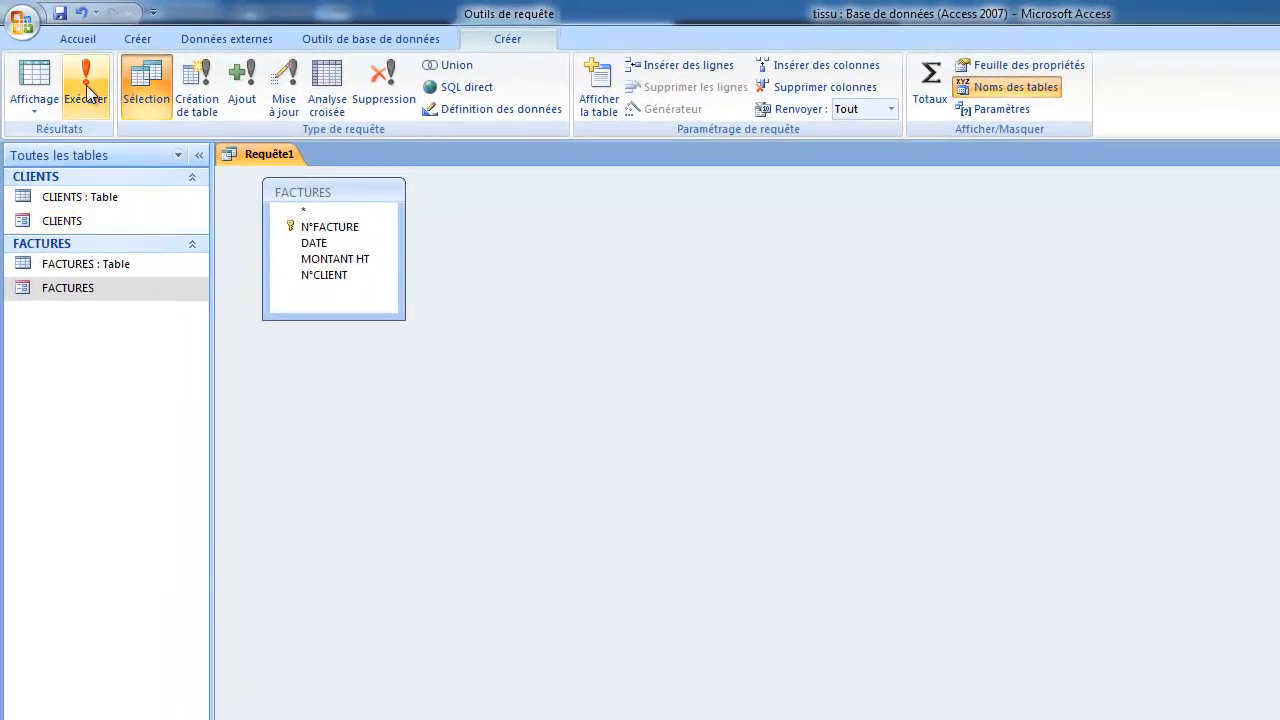
pyautogui.click(86, 92)
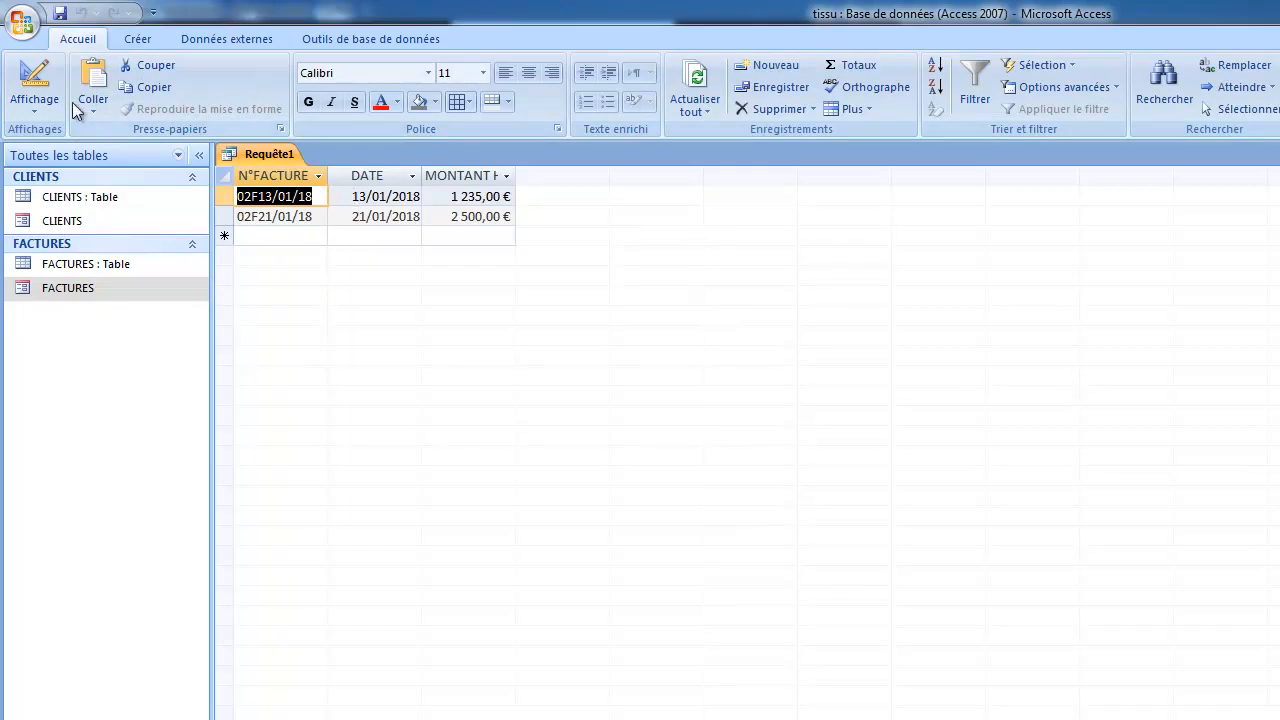
pyautogui.click(34, 78)
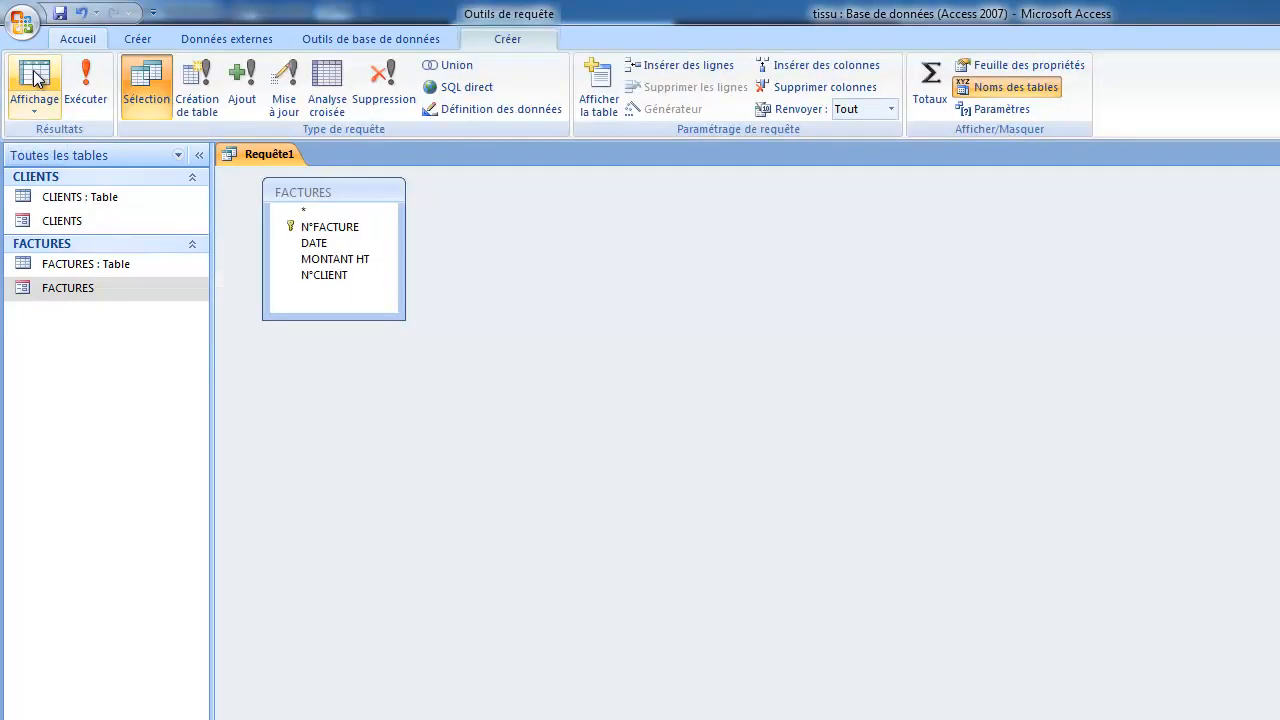
# Save the query as "Factures du client 1" and close it.
pyautogui.rightClick(262, 149)
pyautogui.click(304, 163)
pyautogui.write('factures ')
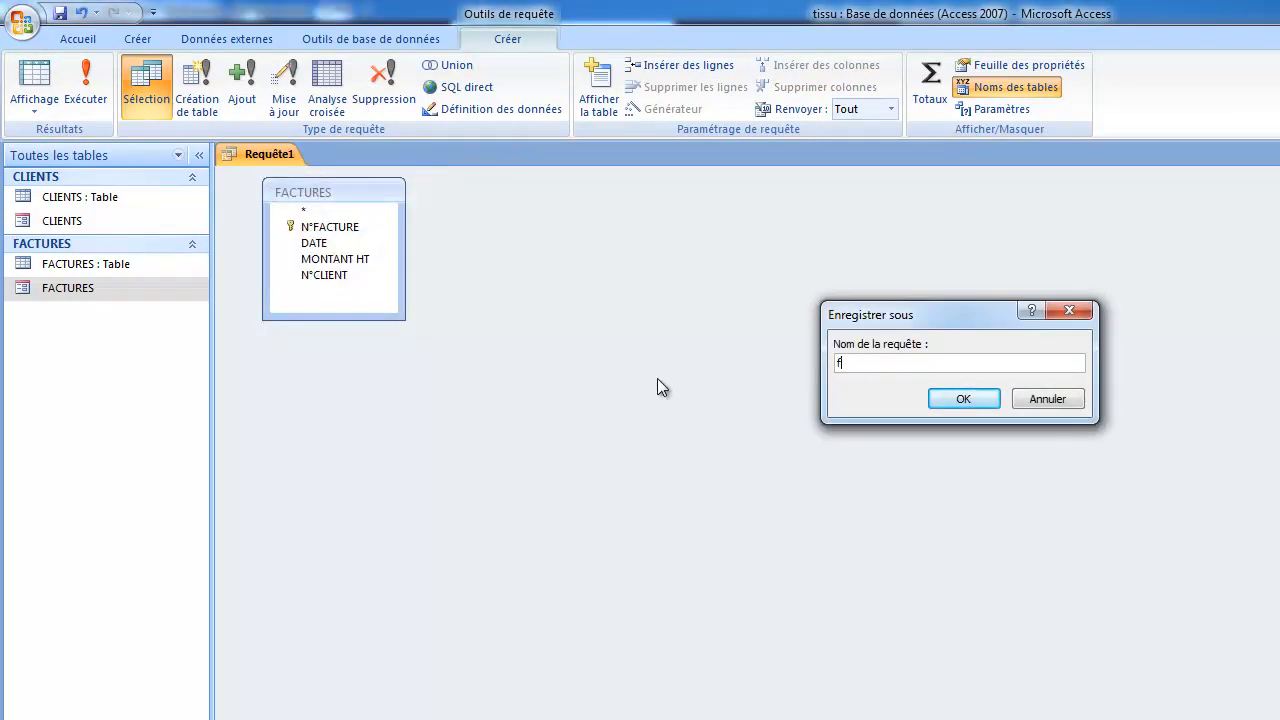
pyautogui.write('du client 1')
pyautogui.click(843, 362)
pyautogui.press('BackSpace')
pyautogui.write('F')
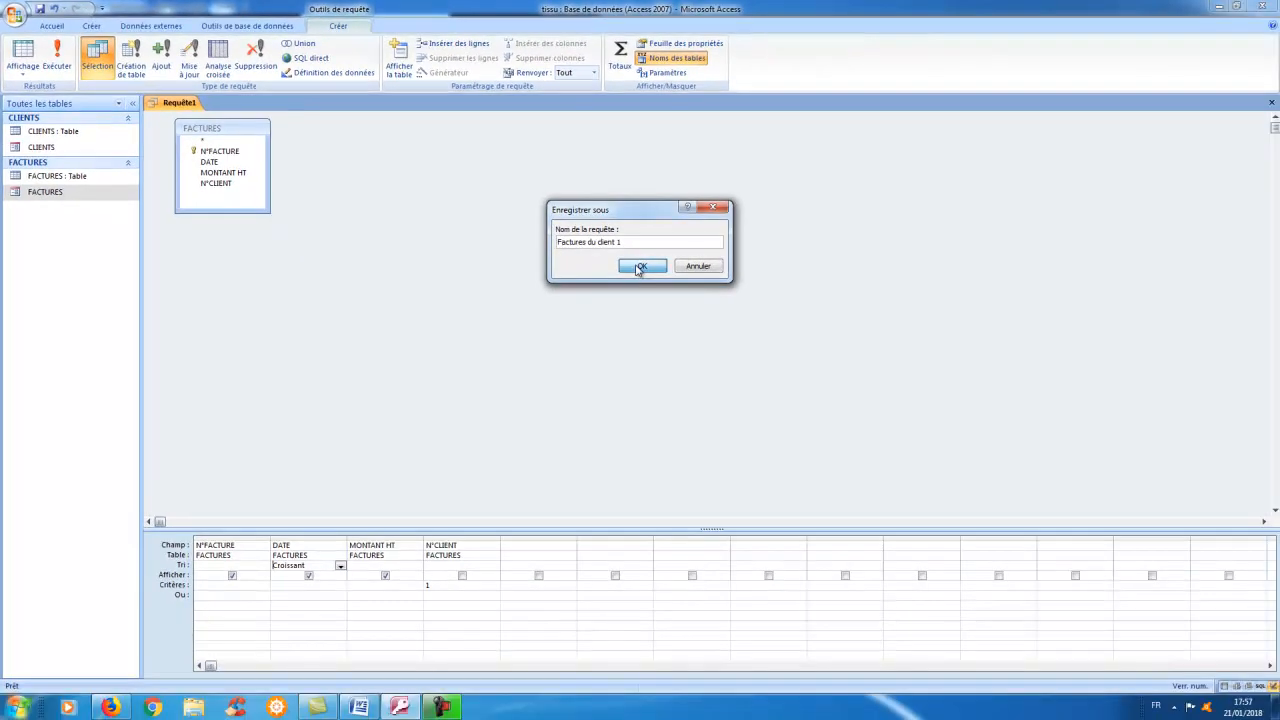
pyautogui.click(659, 273)
pyautogui.rightClick(210, 105)
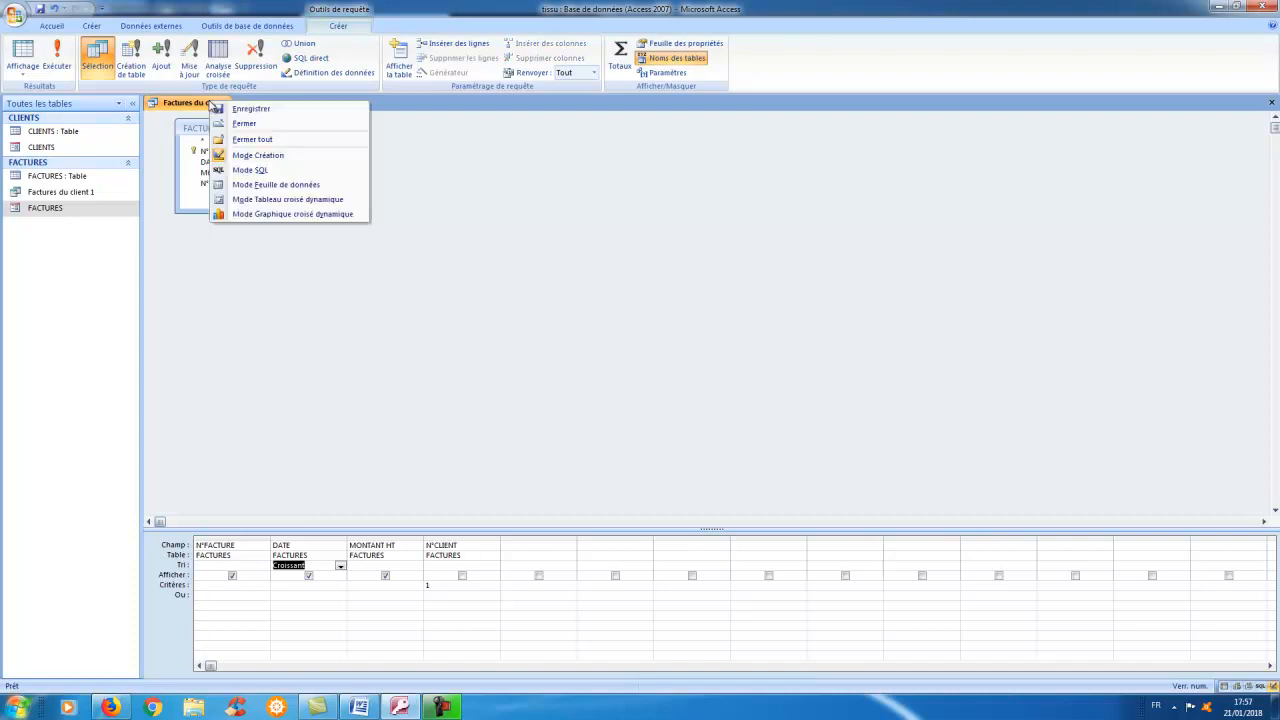
pyautogui.click(237, 124)
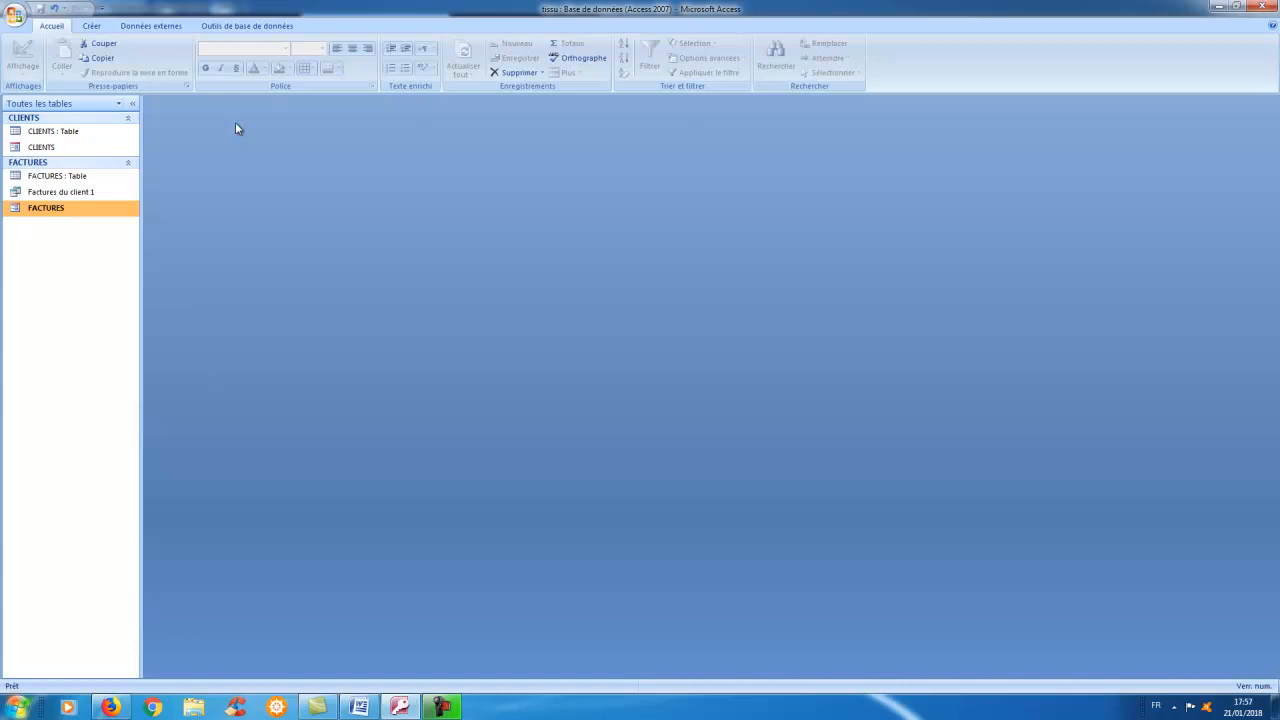
# Create another query in design view based on the CLIENTS table.
pyautogui.click(91, 27)
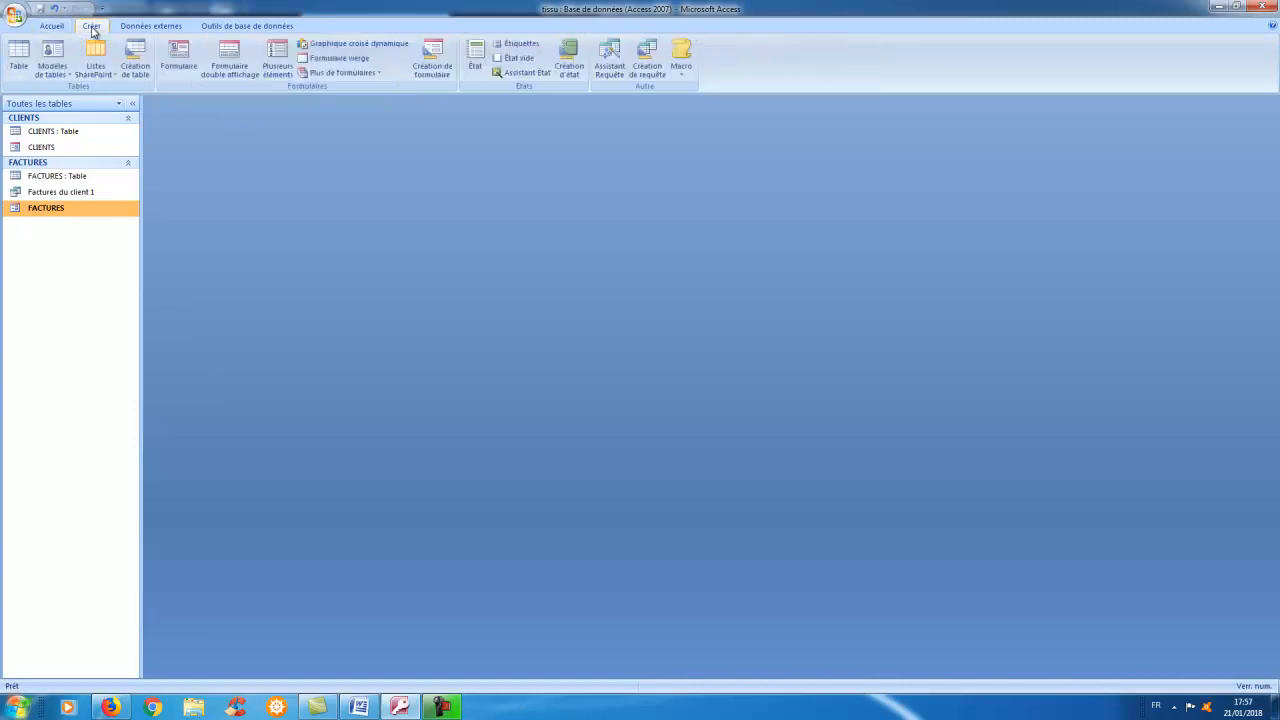
pyautogui.click(646, 62)
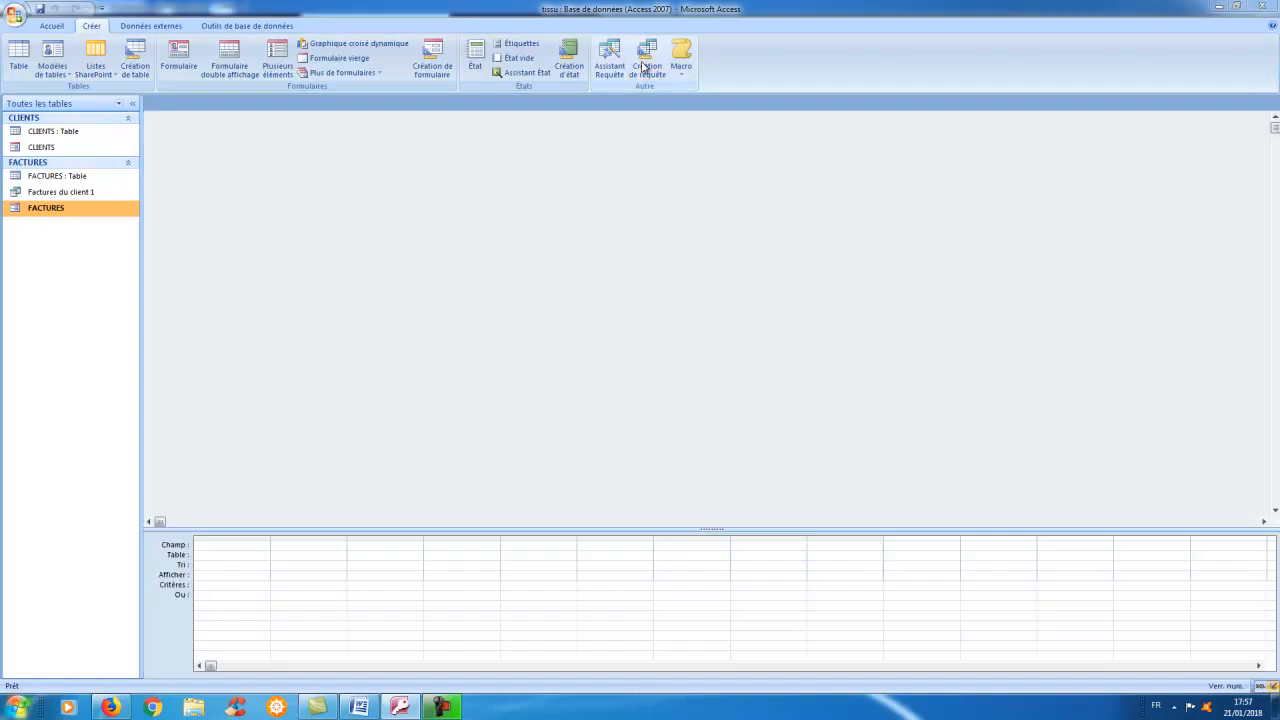
pyautogui.doubleClick(580, 534)
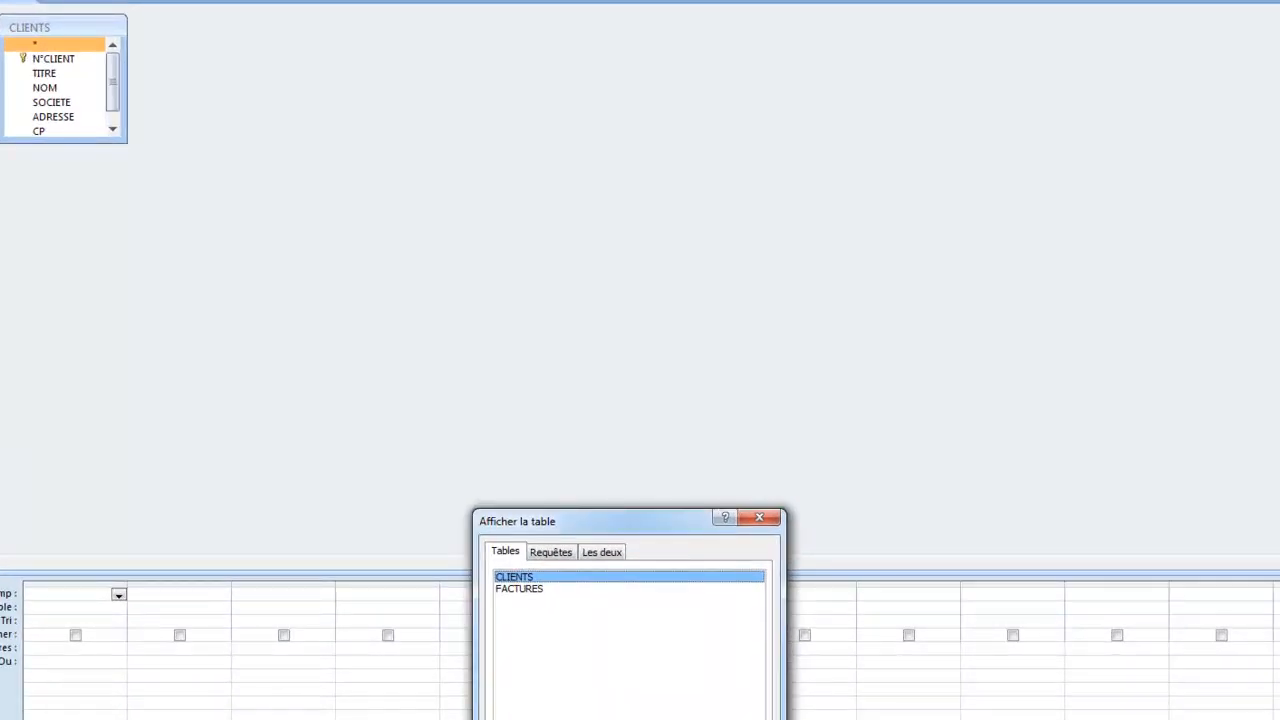
pyautogui.click(738, 719)
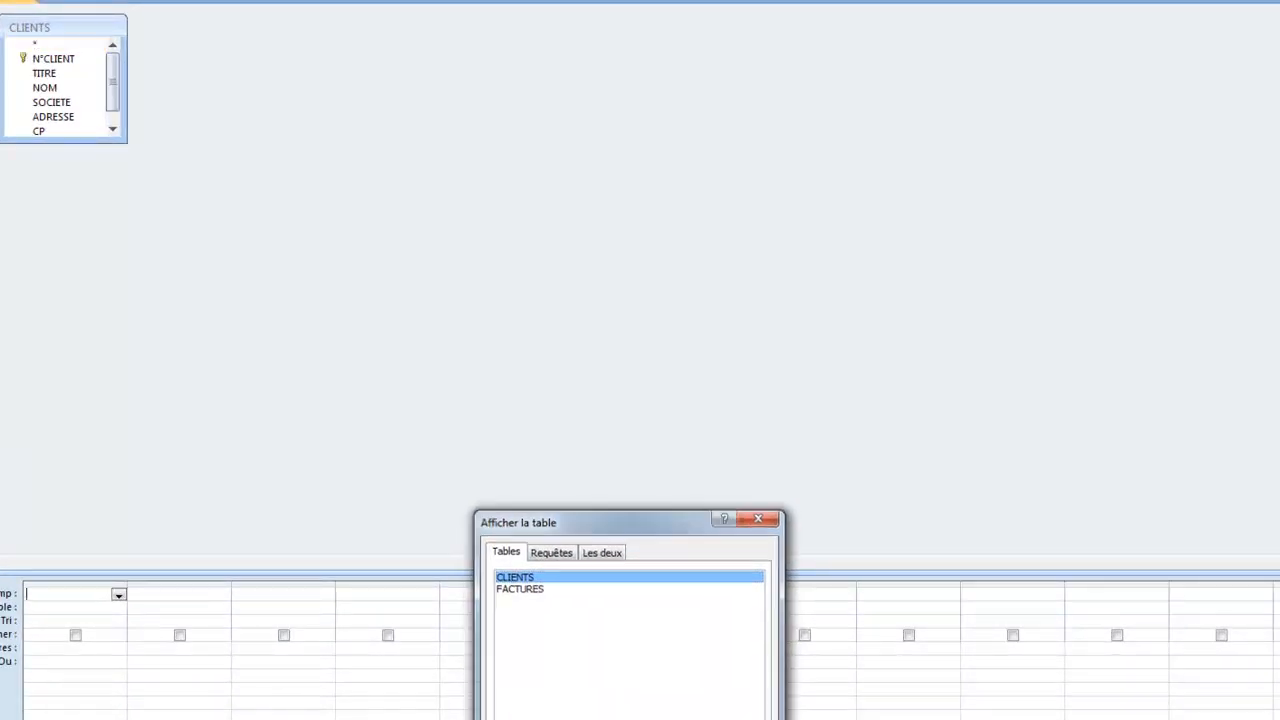
# Add the N°CLIENT, TITRE, NOM, SOCIETE, ADRESSE, CP and VILLE fields to the query grid, enlarging the CLIENTS field list.
pyautogui.doubleClick(55, 59)
pyautogui.doubleClick(56, 74)
pyautogui.doubleClick(59, 85)
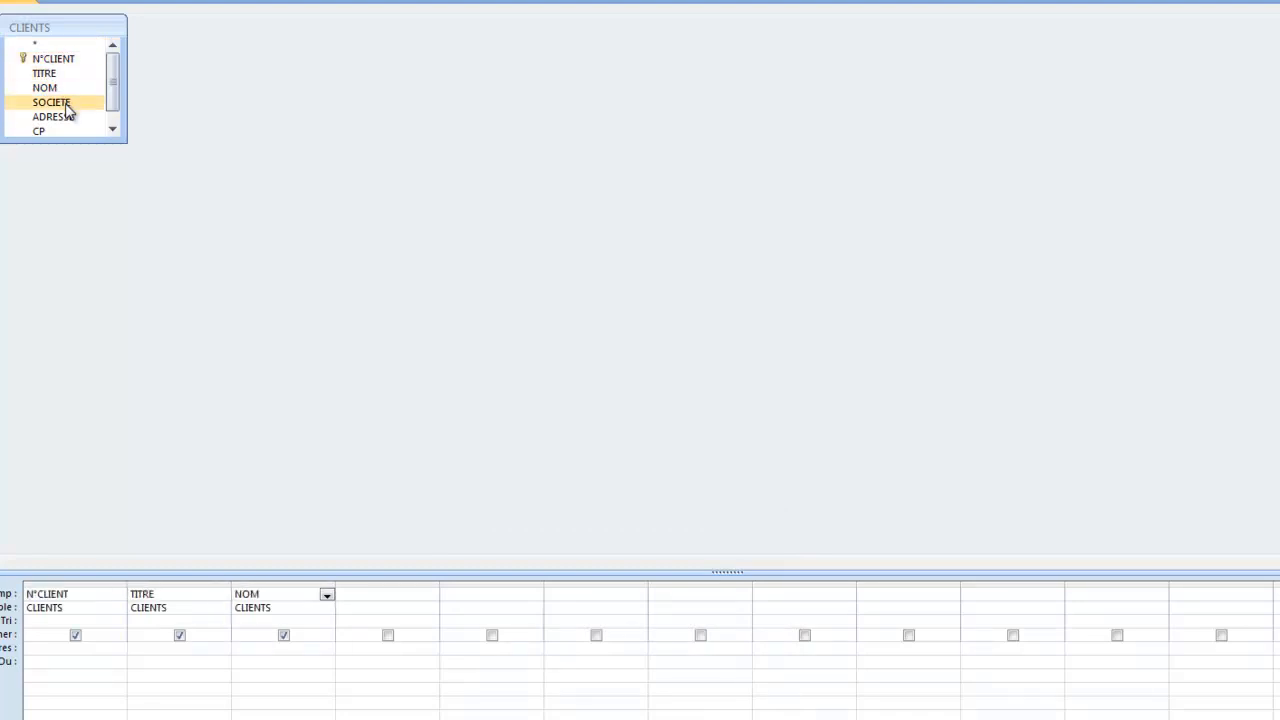
pyautogui.doubleClick(66, 104)
pyautogui.moveTo(126, 143); pyautogui.dragTo(177, 226)
pyautogui.doubleClick(70, 119)
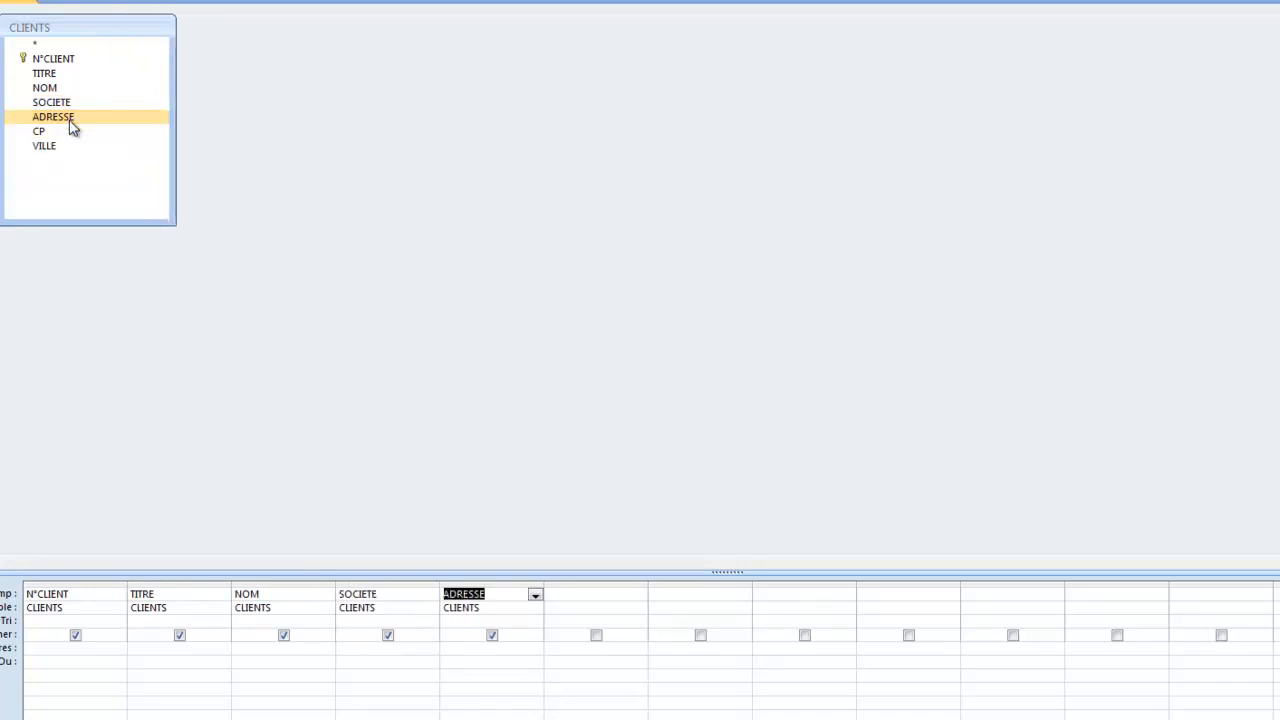
pyautogui.doubleClick(76, 140)
pyautogui.doubleClick(68, 148)
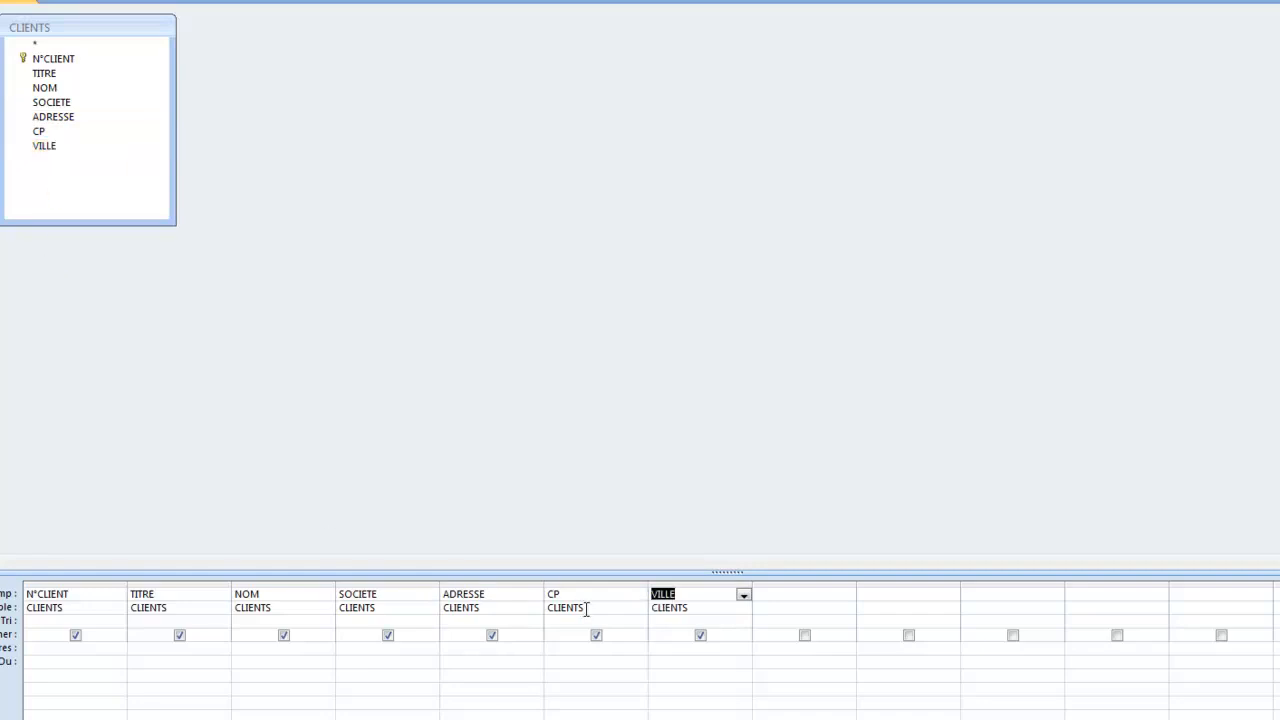
# Set the VILLE criteria to "LILLE" or "MARSEILLE", run the query to check the cities, and return to design view.
pyautogui.click(667, 653)
pyautogui.write('"LILLE')
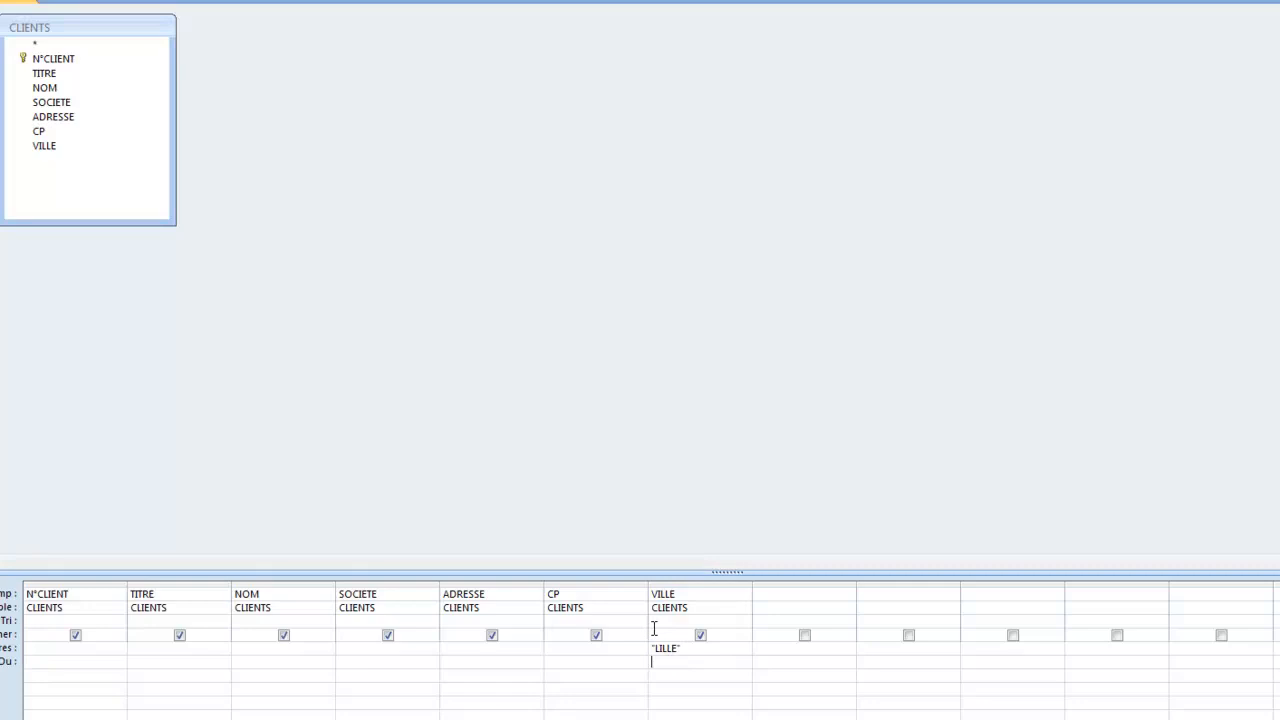
pyautogui.write('"MARSEILLE')
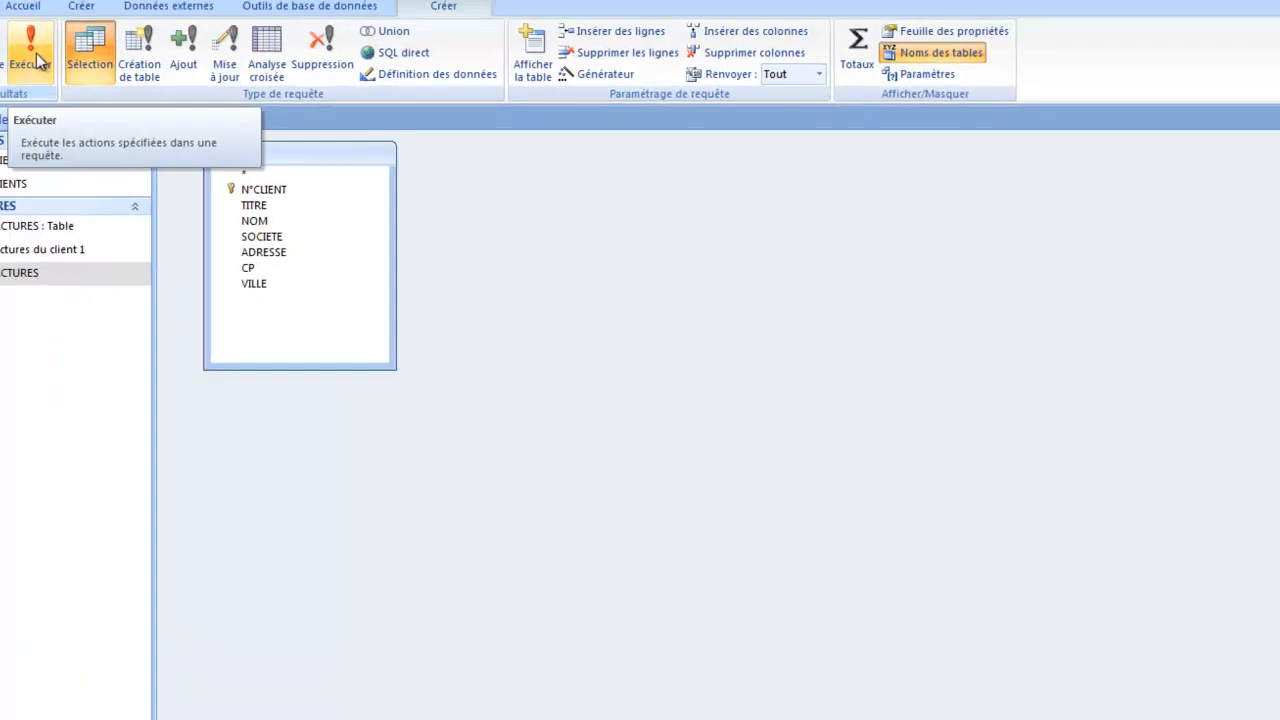
pyautogui.click(38, 57)
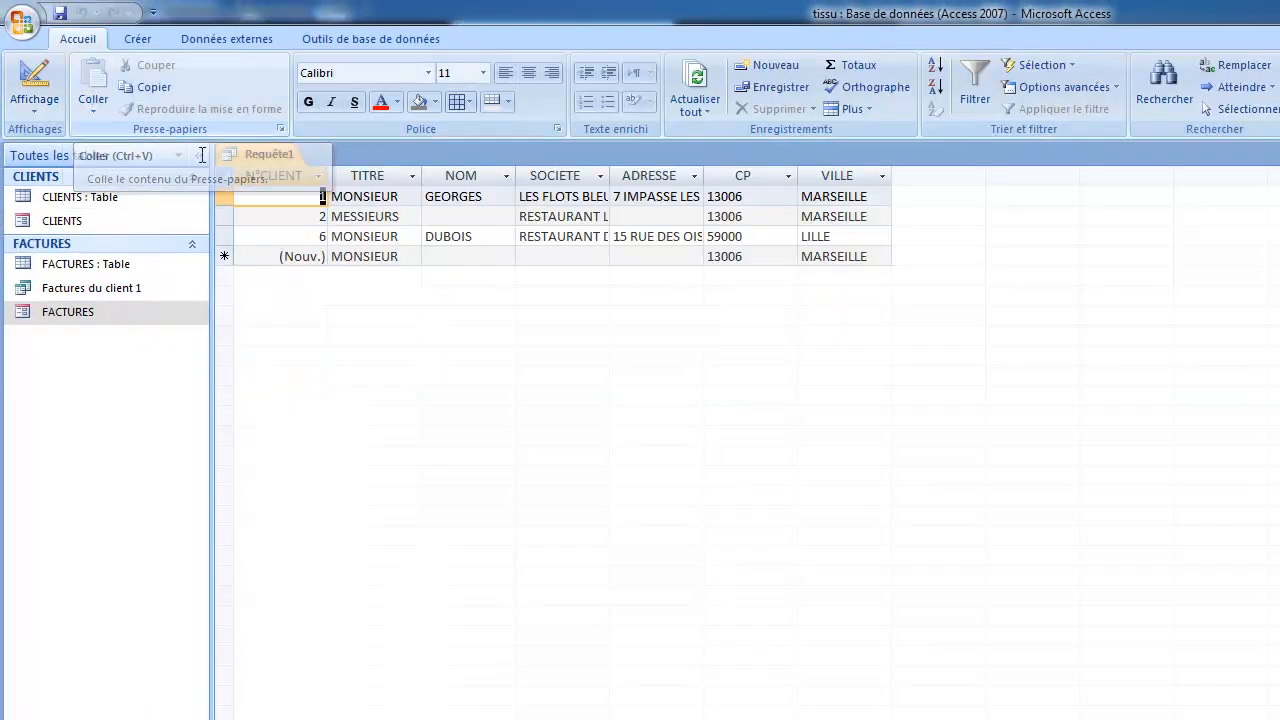
pyautogui.click(882, 197)
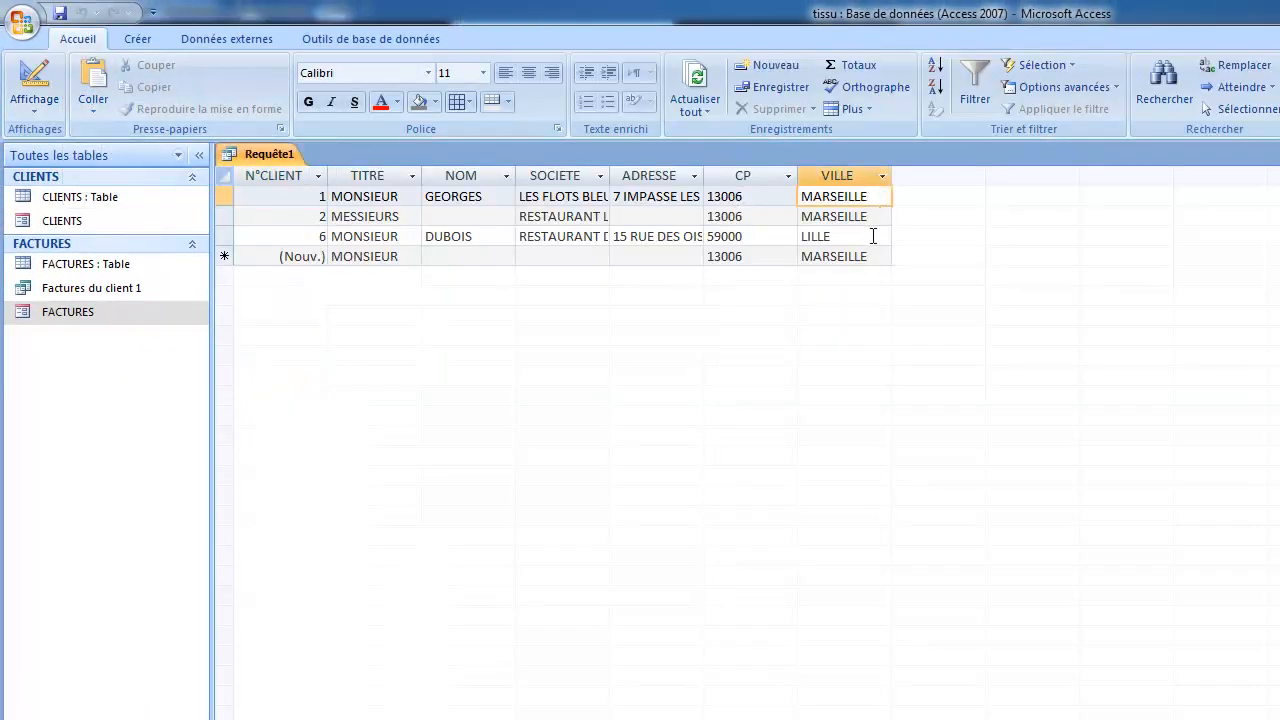
pyautogui.click(873, 236)
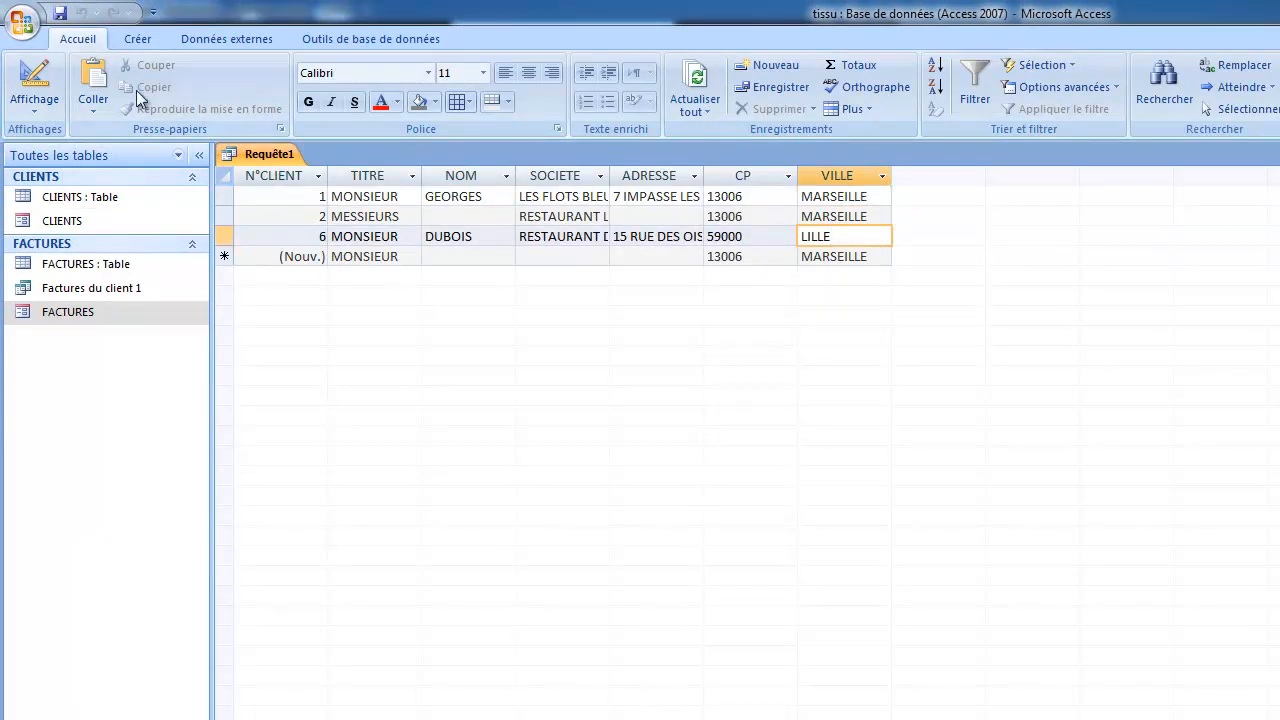
pyautogui.click(34, 80)
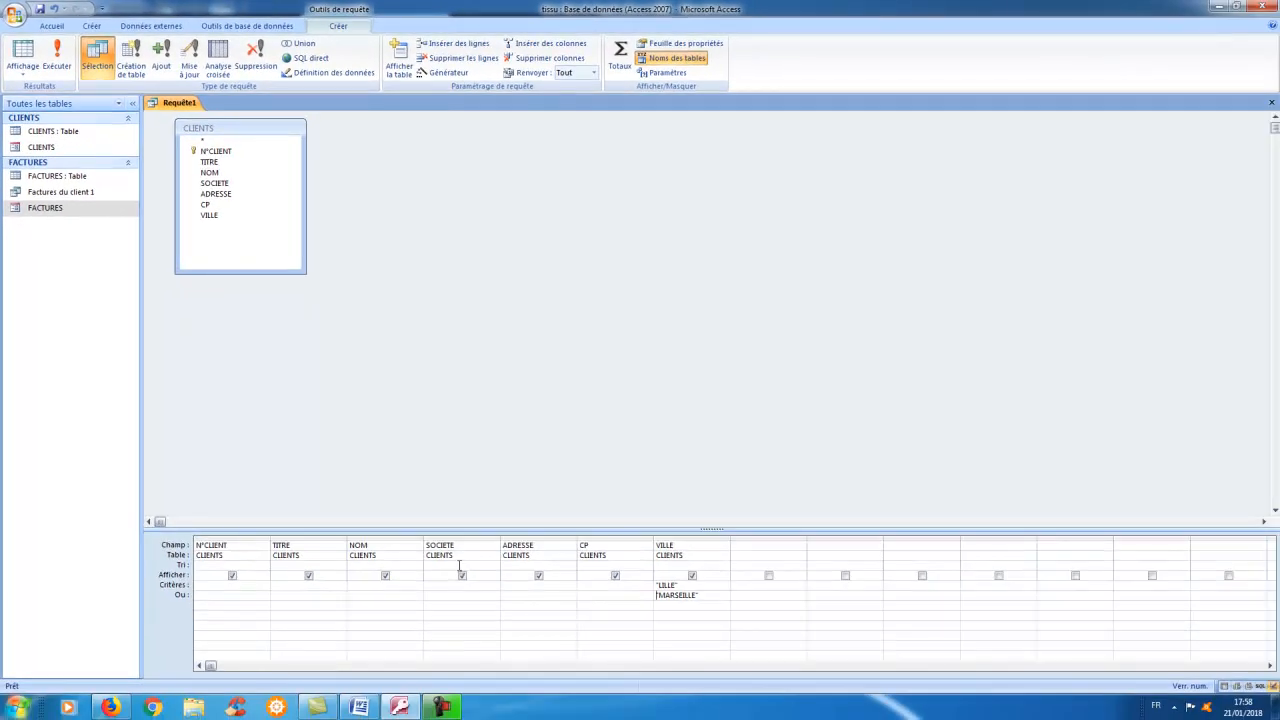
# Sort the SOCIETE field in ascending order (Croissant), run the query and return to design view.
pyautogui.click(460, 566)
pyautogui.click(493, 567)
pyautogui.click(490, 576)
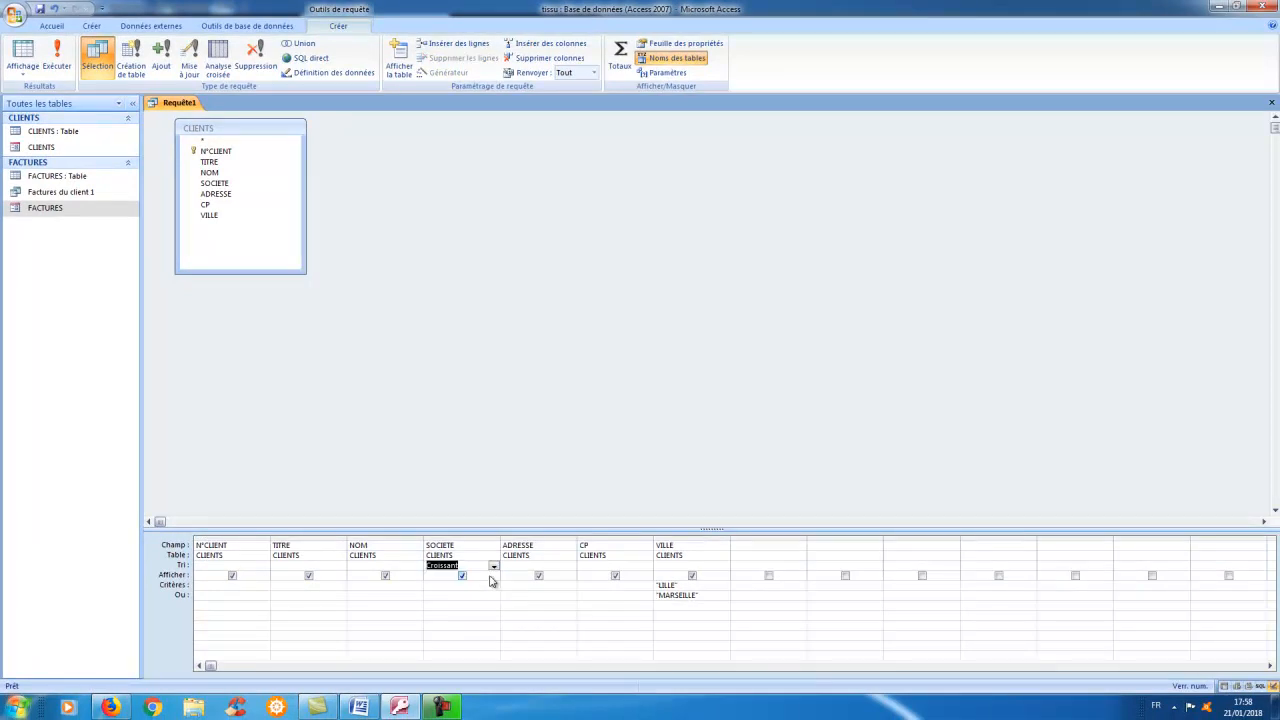
pyautogui.click(58, 60)
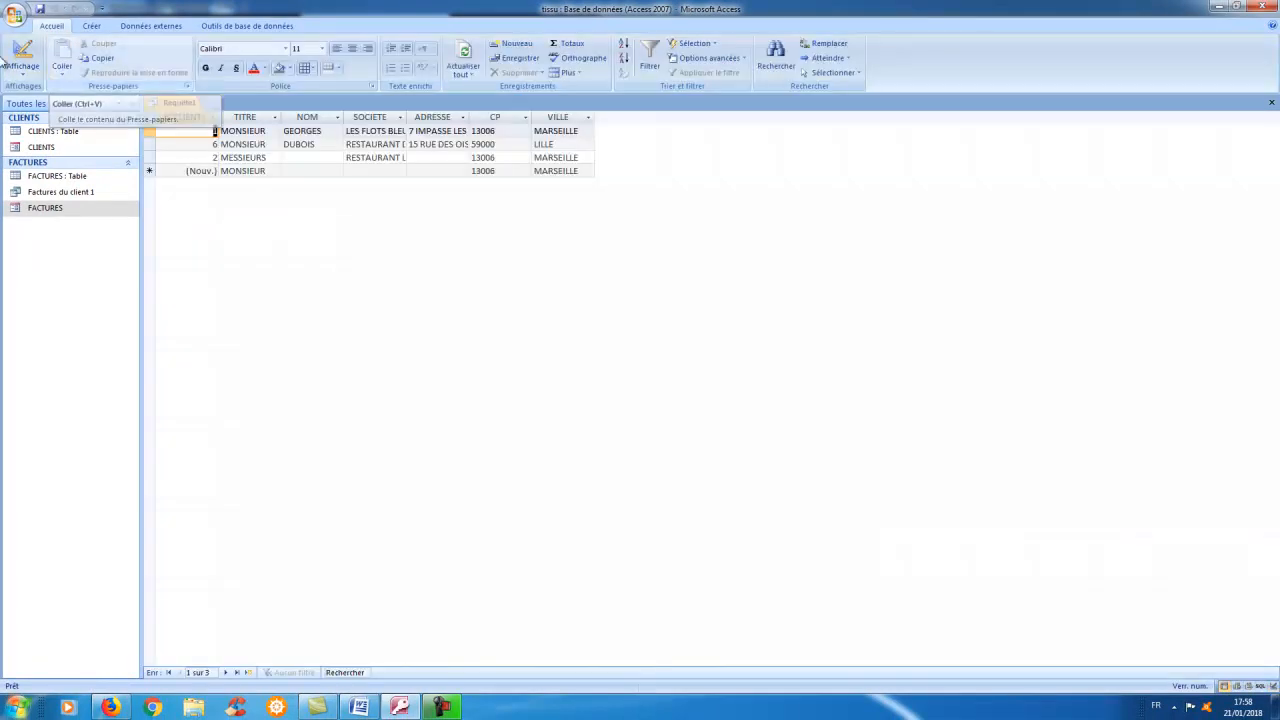
pyautogui.click(22, 55)
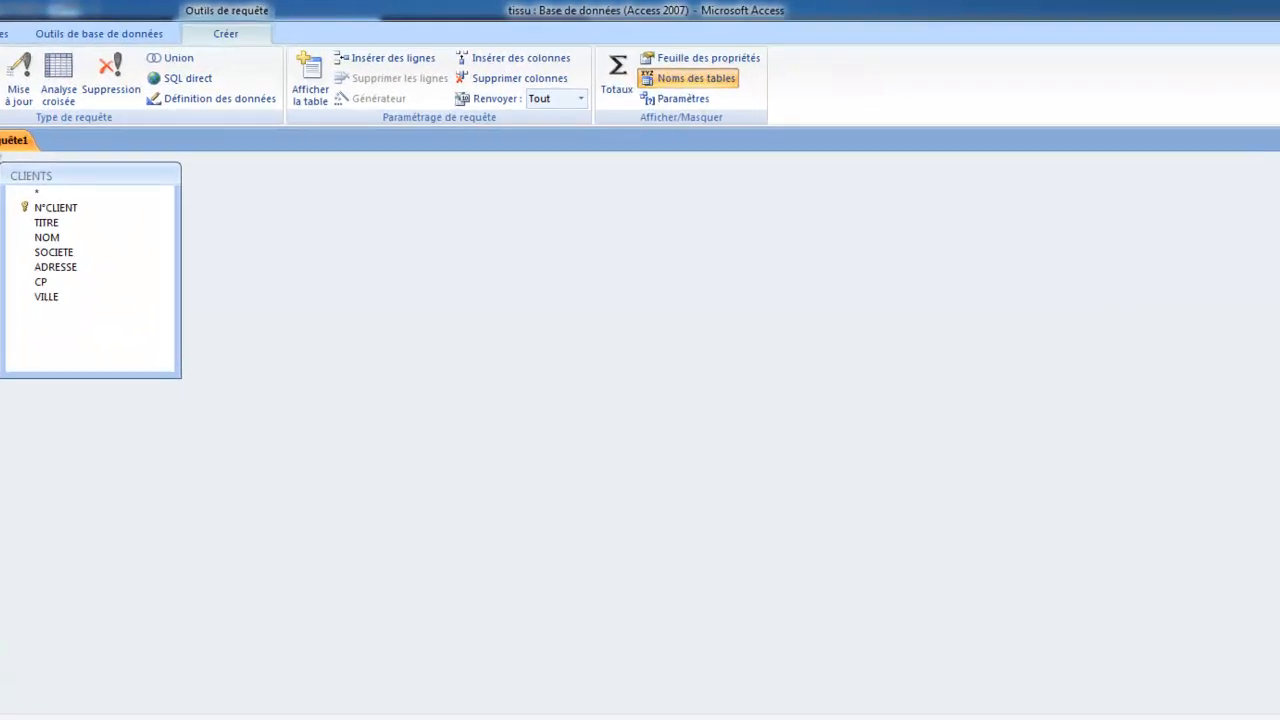
# Save the query under the name "Clients de Lille et Marseille".
pyautogui.rightClick(168, 103)
pyautogui.click(12, 164)
pyautogui.write('Clients ')
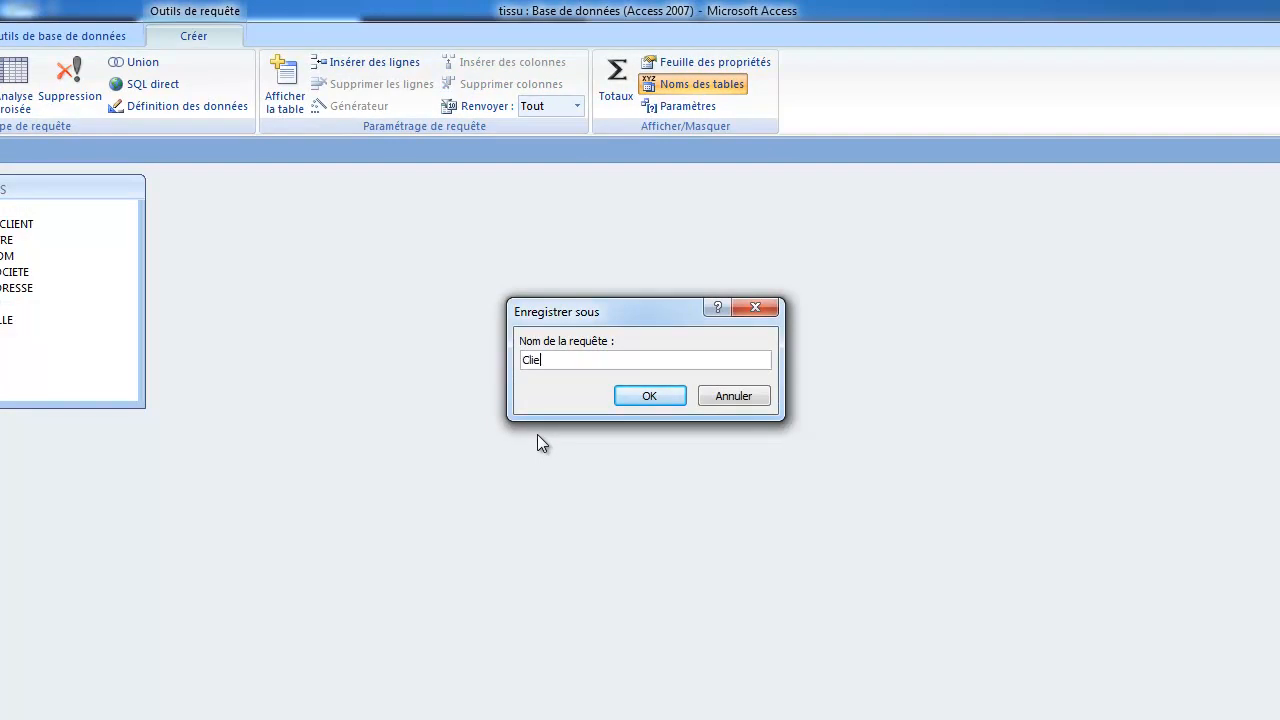
pyautogui.write('de Lille et Marseille')
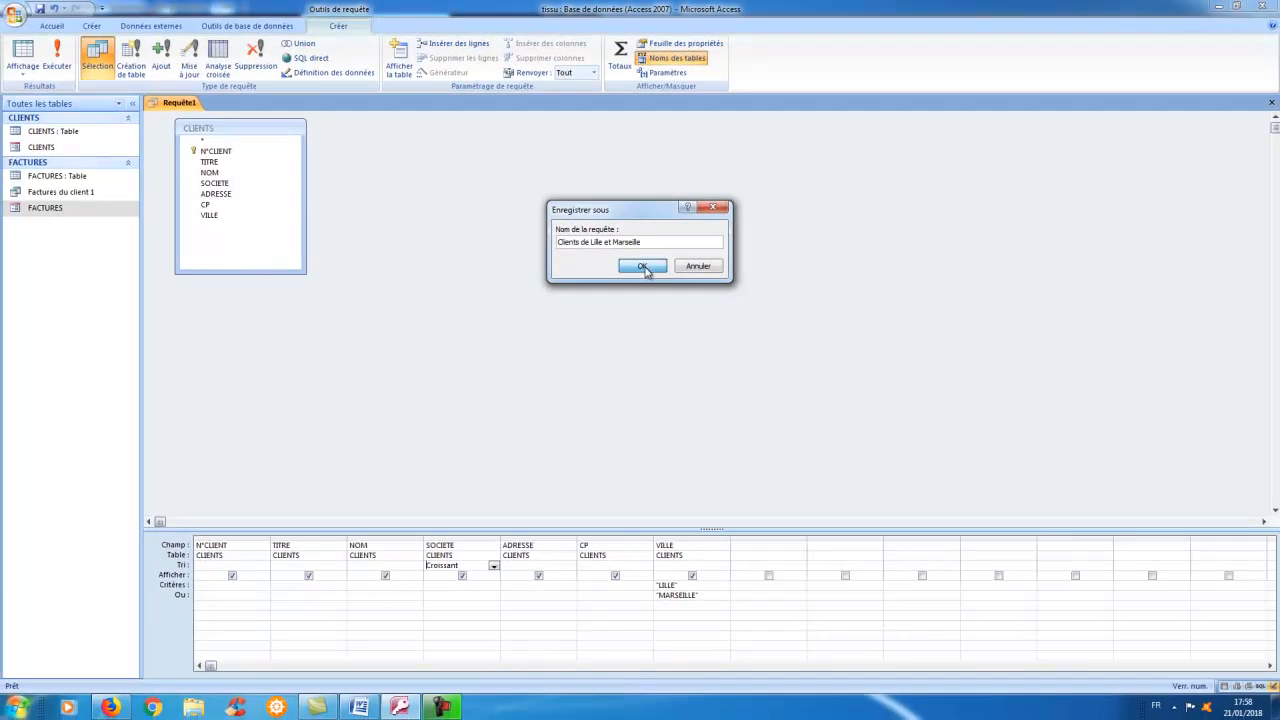
pyautogui.click(649, 395)
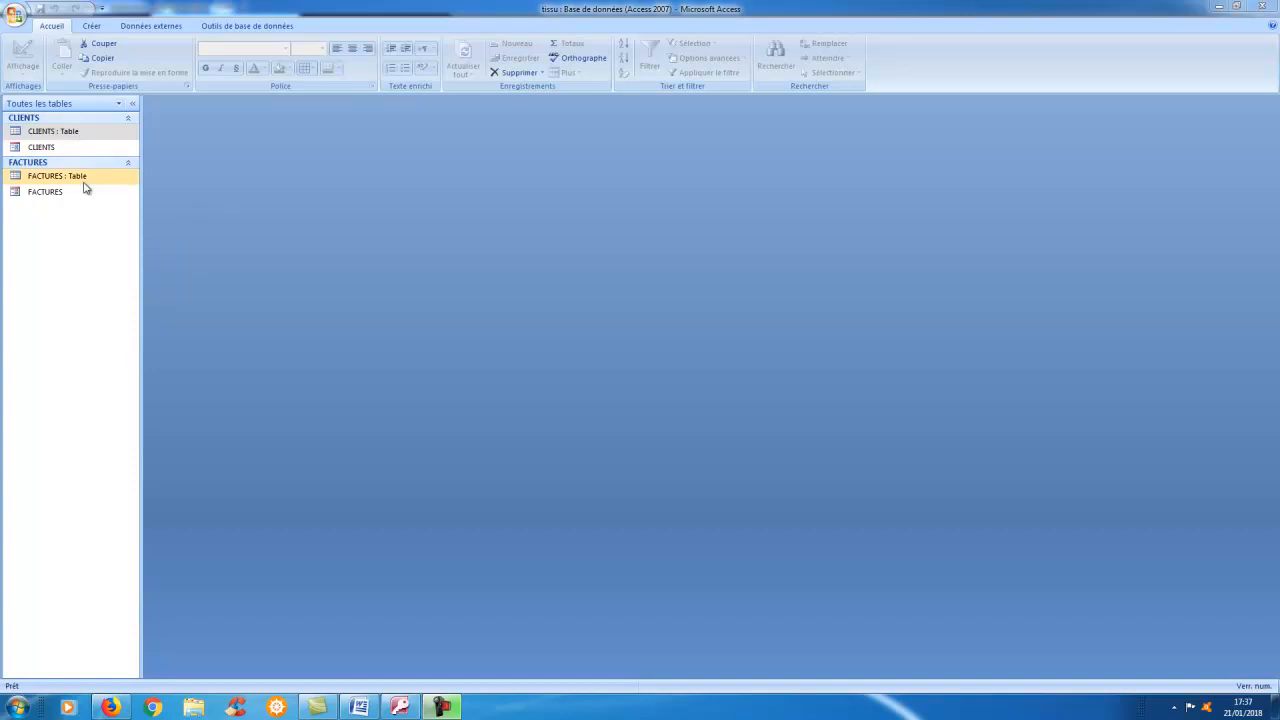
# Open the database relationships layout and add the CLIENTS and FACTURES tables to it.
pyautogui.click(223, 28)
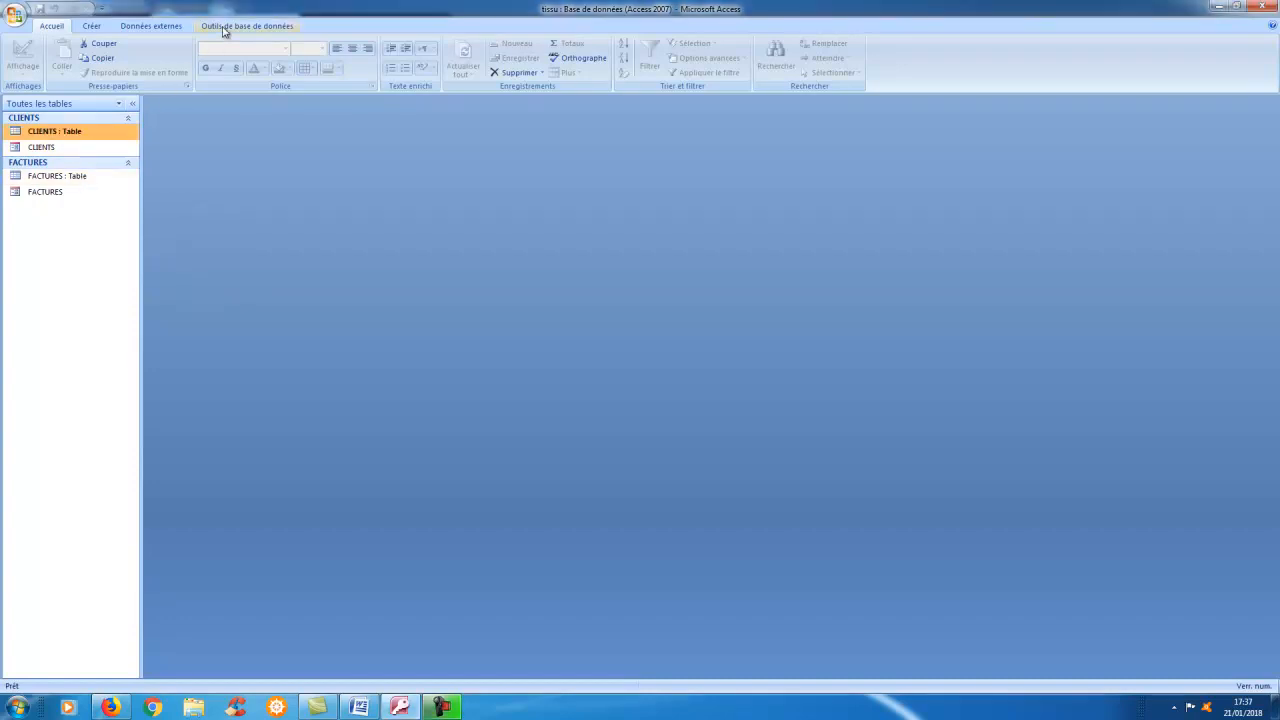
pyautogui.click(223, 29)
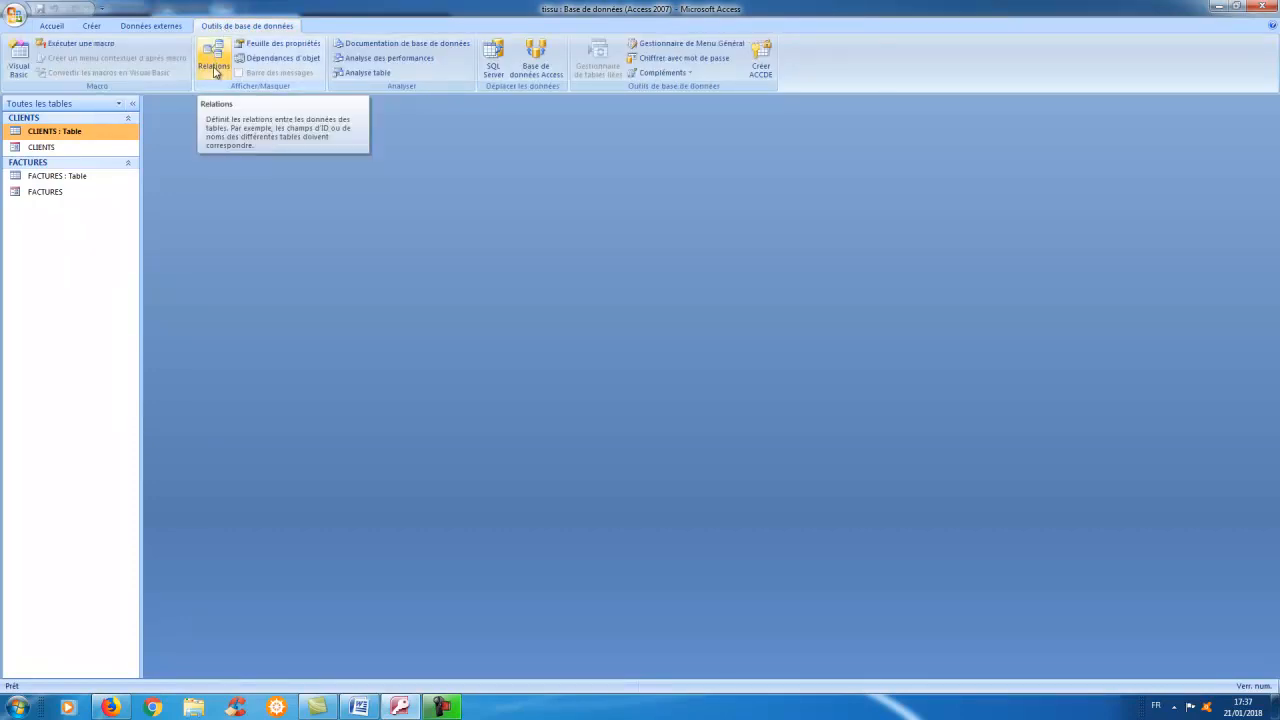
pyautogui.click(213, 66)
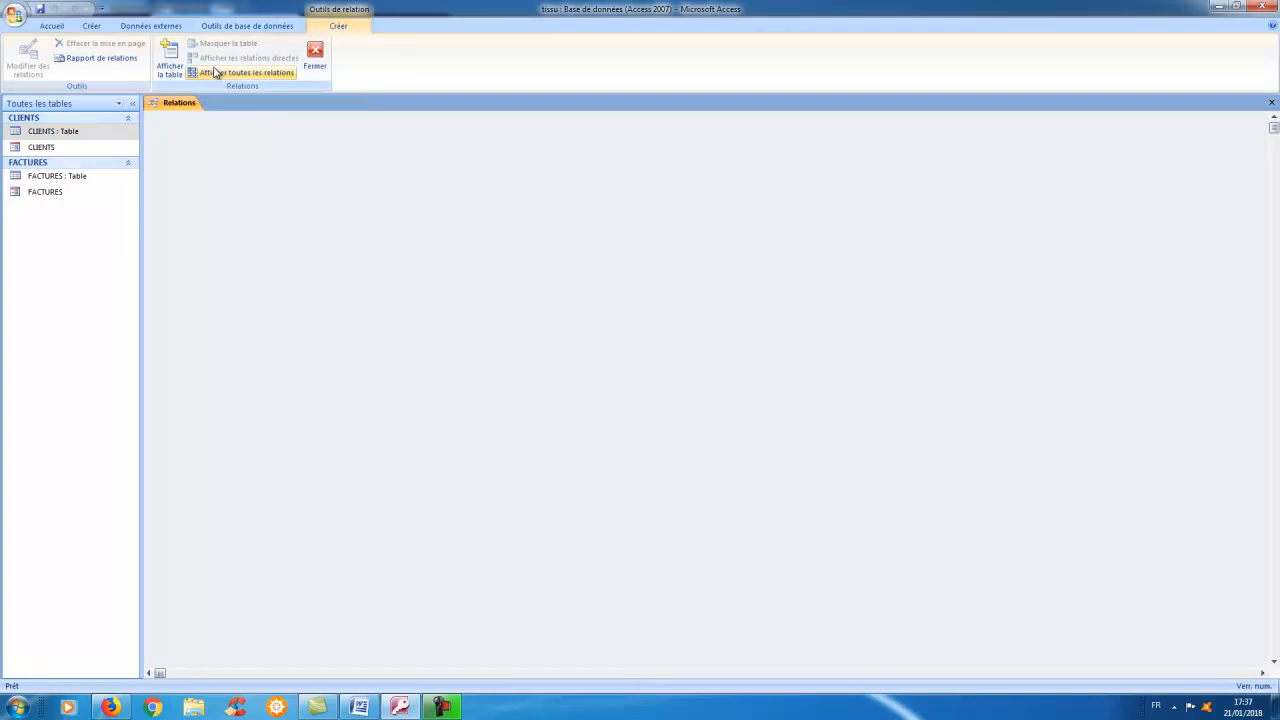
pyautogui.rightClick(336, 243)
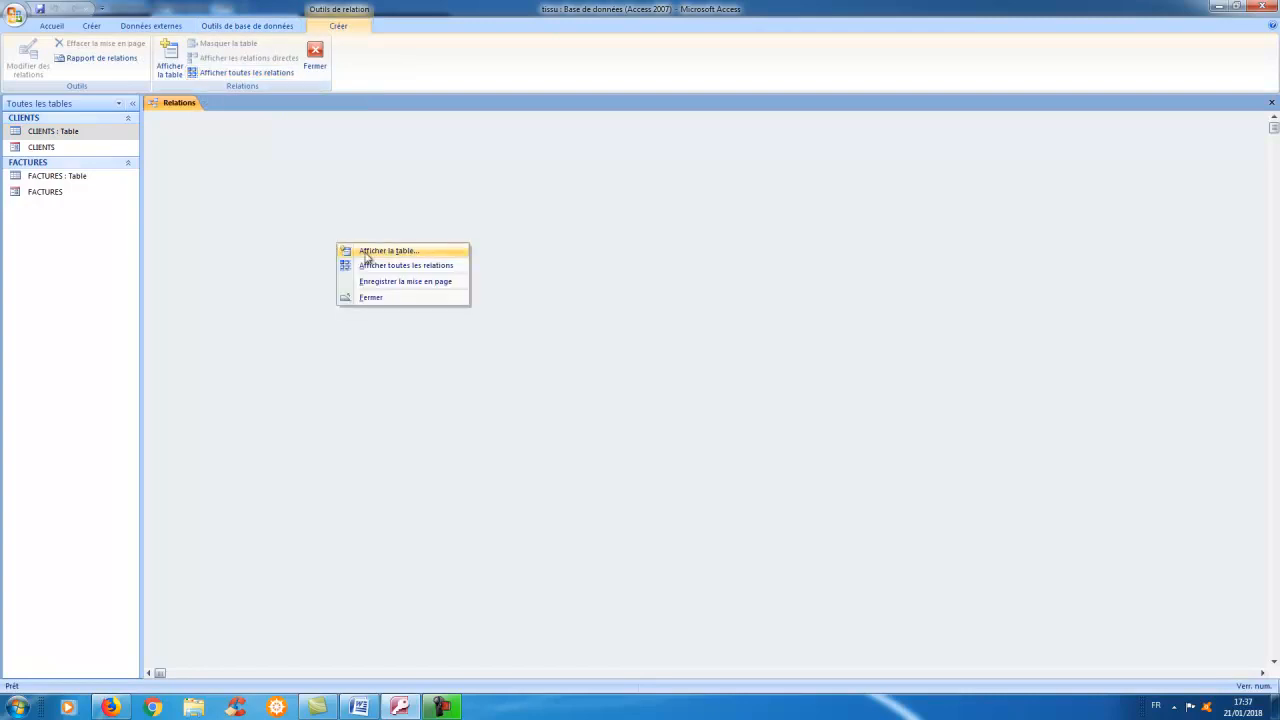
pyautogui.click(366, 251)
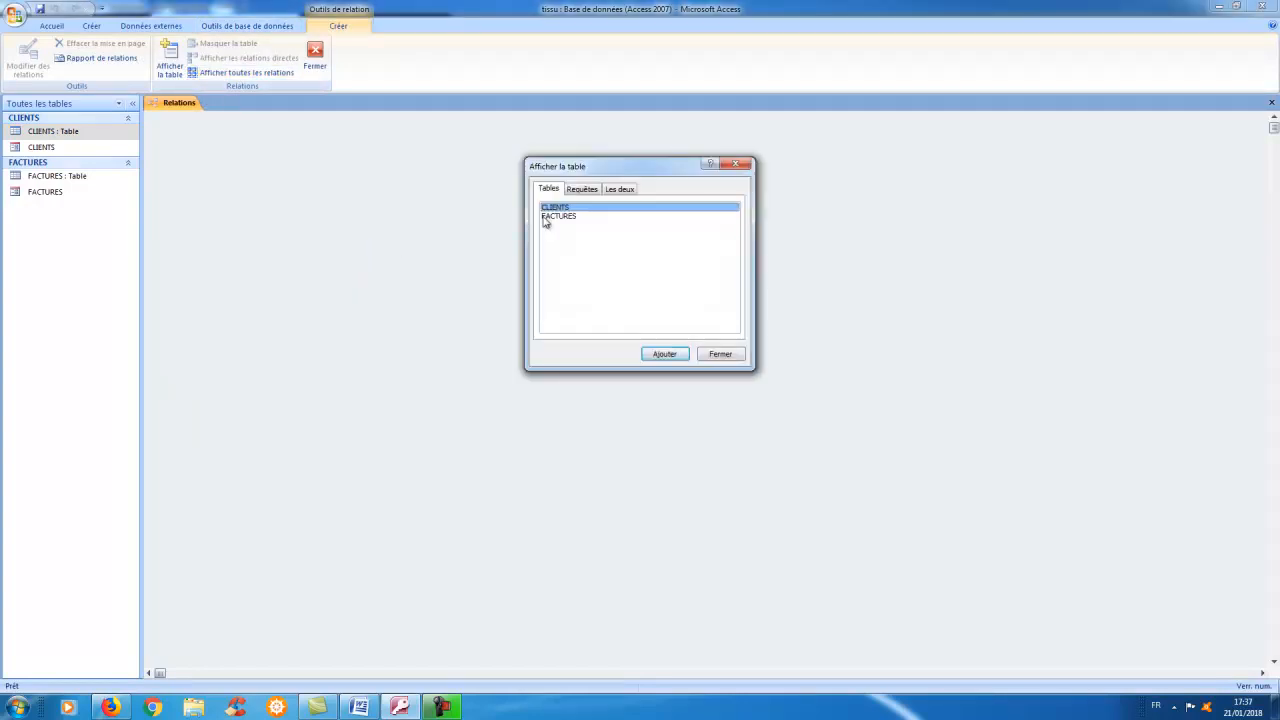
pyautogui.click(666, 355)
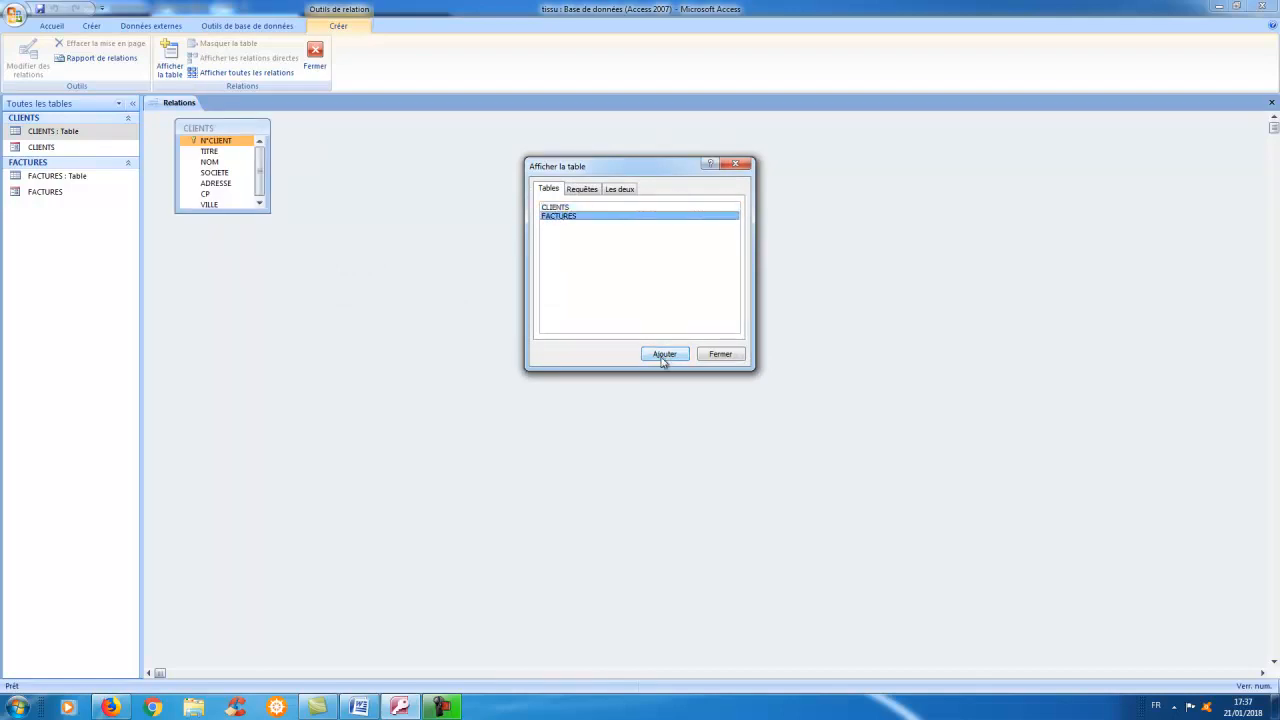
pyautogui.click(664, 355)
pyautogui.click(726, 358)
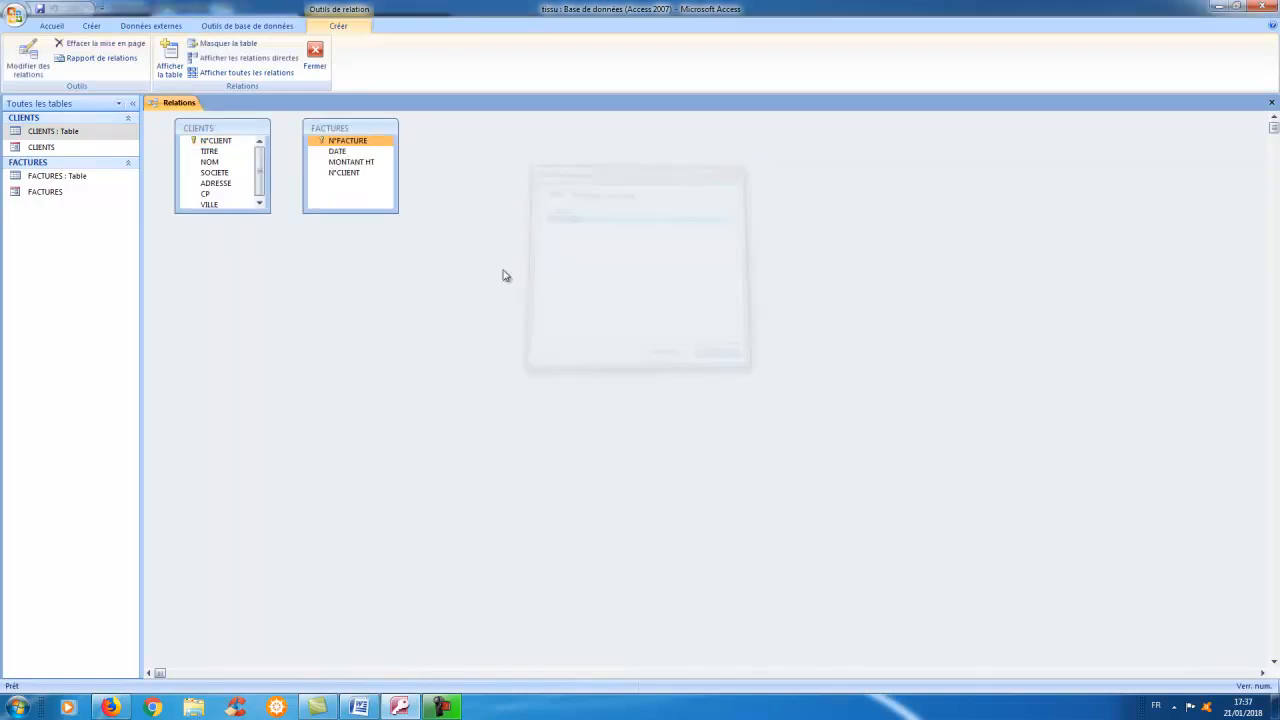
# Enlarge the CLIENTS and FACTURES field lists so all fields show, and place FACTURES apart from CLIENTS.
pyautogui.moveTo(397, 212); pyautogui.dragTo(501, 277)
pyautogui.moveTo(453, 131); pyautogui.dragTo(633, 170)
pyautogui.moveTo(268, 210); pyautogui.dragTo(333, 338)
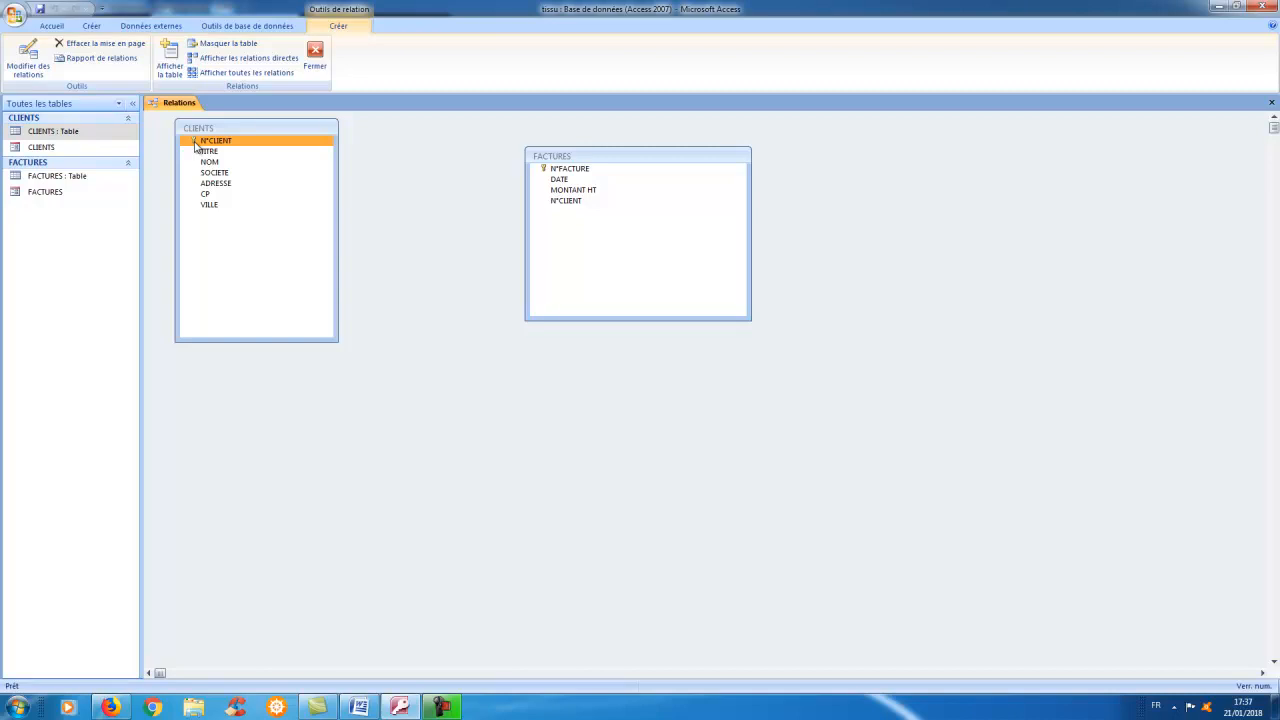
pyautogui.moveTo(560, 157); pyautogui.dragTo(519, 136)
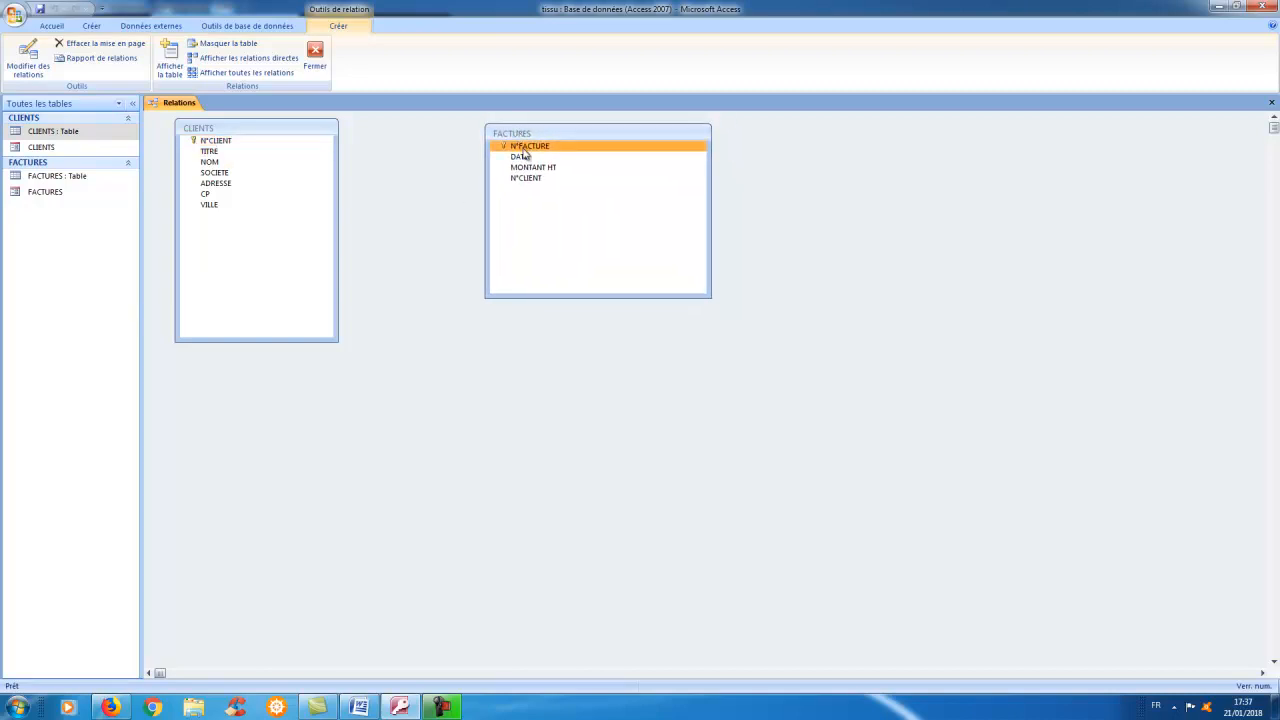
# Create a relationship from CLIENTS N°CLIENT to FACTURES N°CLIENT with referential integrity enforced, and shift the FACTURES list slightly.
pyautogui.keyDown('shift'); pyautogui.click(530, 157); pyautogui.keyUp('shift')
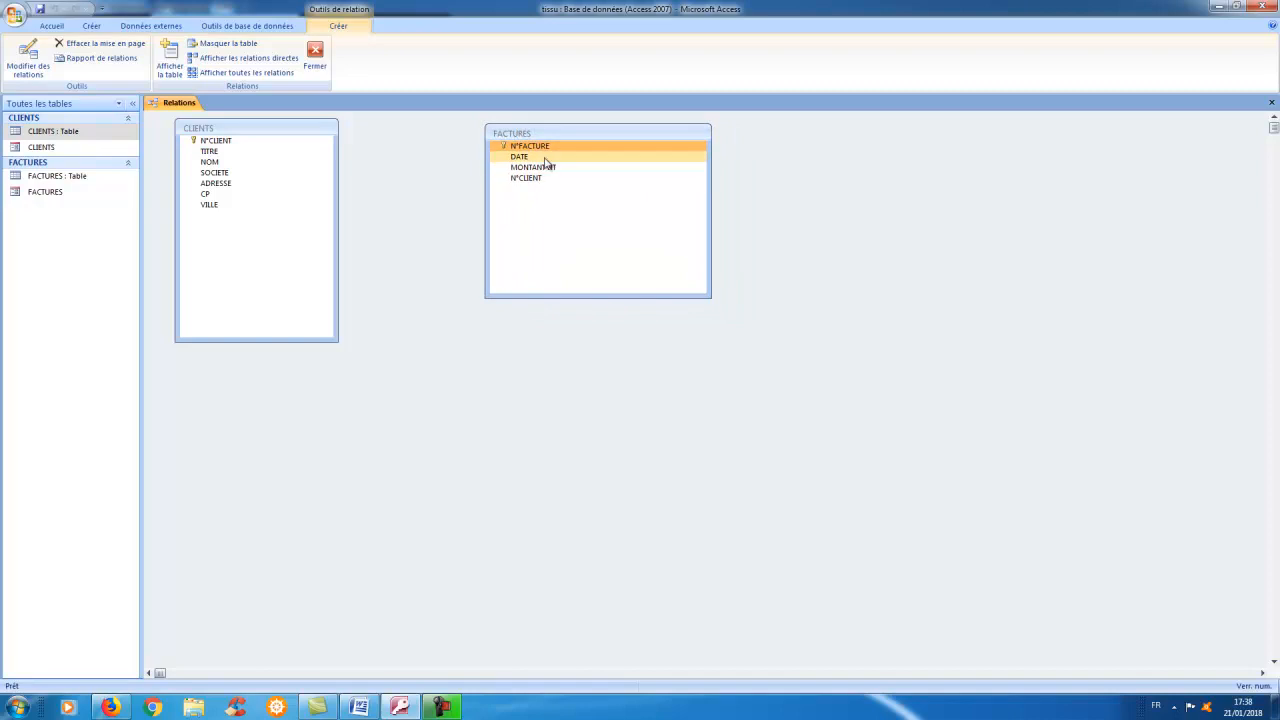
pyautogui.click(538, 147)
pyautogui.moveTo(538, 147); pyautogui.dragTo(530, 184)
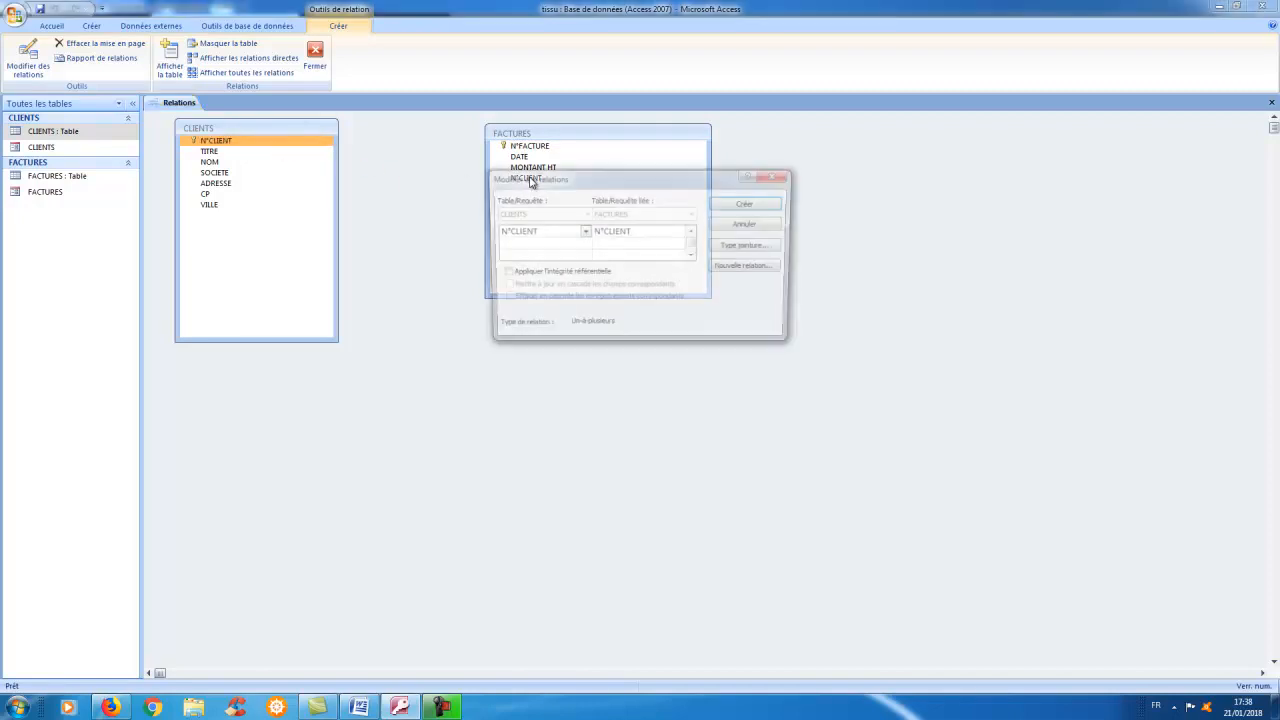
pyautogui.click(559, 277)
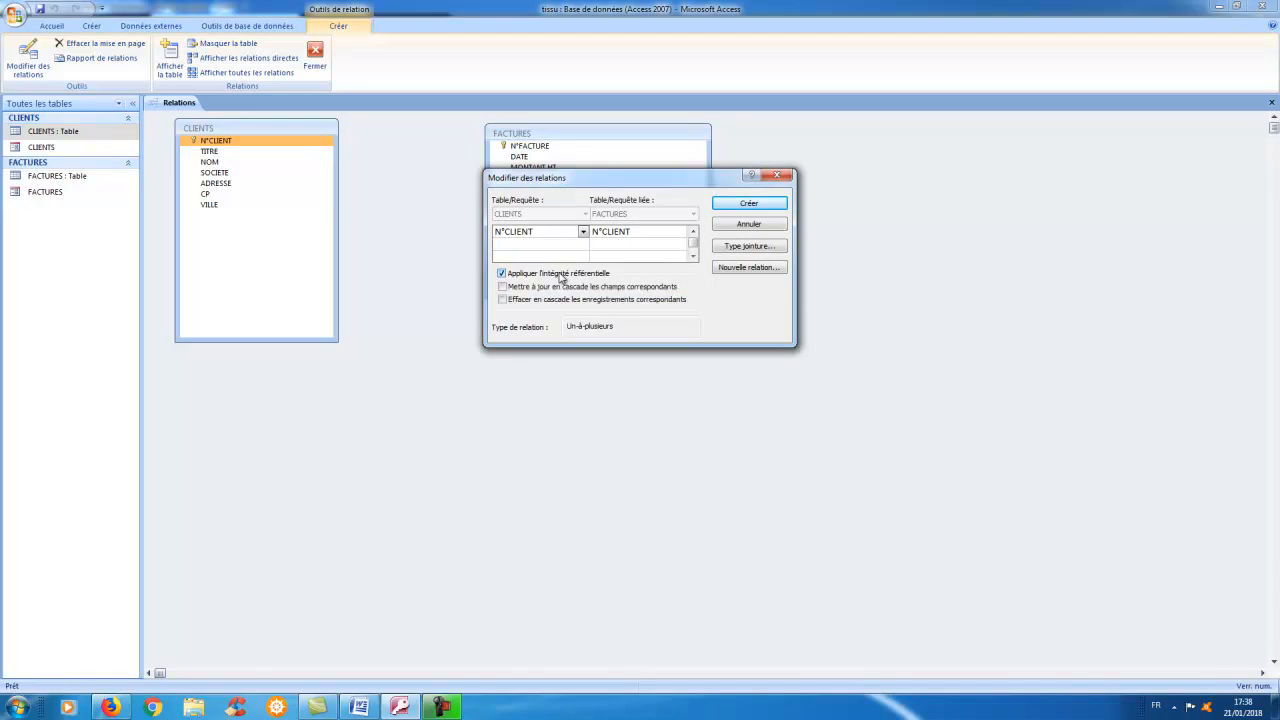
pyautogui.click(745, 205)
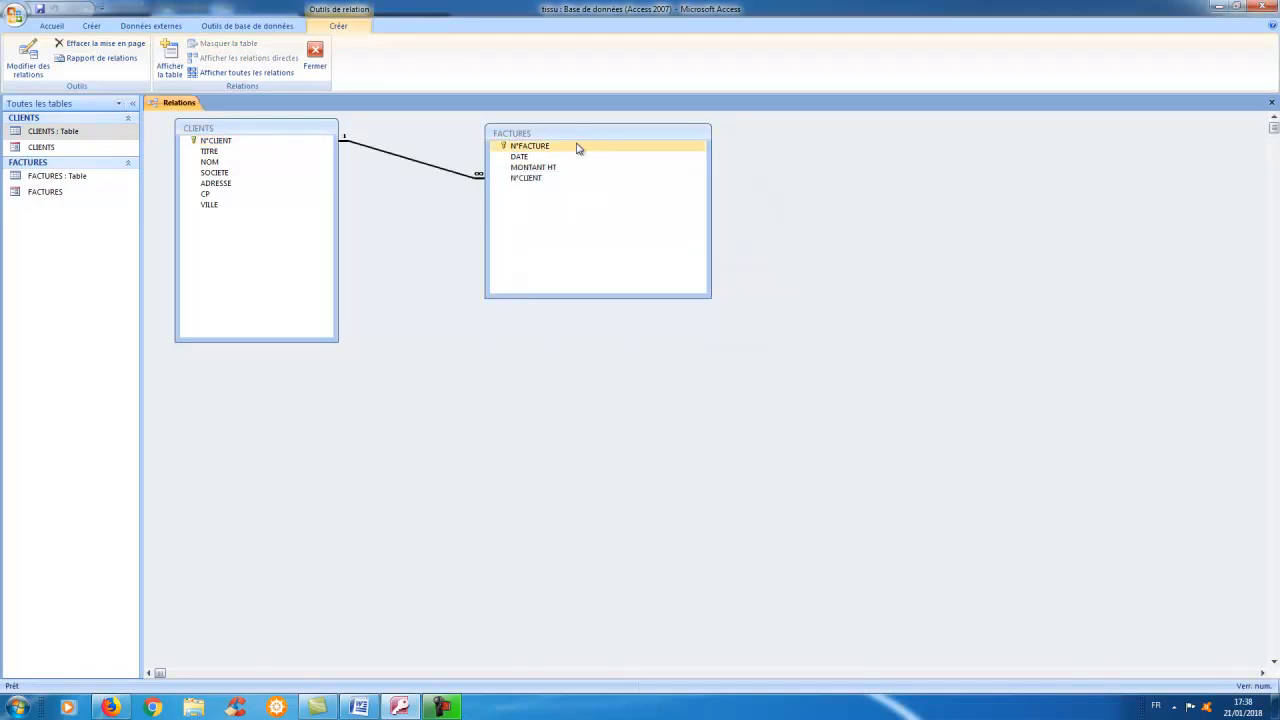
pyautogui.moveTo(574, 134); pyautogui.dragTo(603, 138)
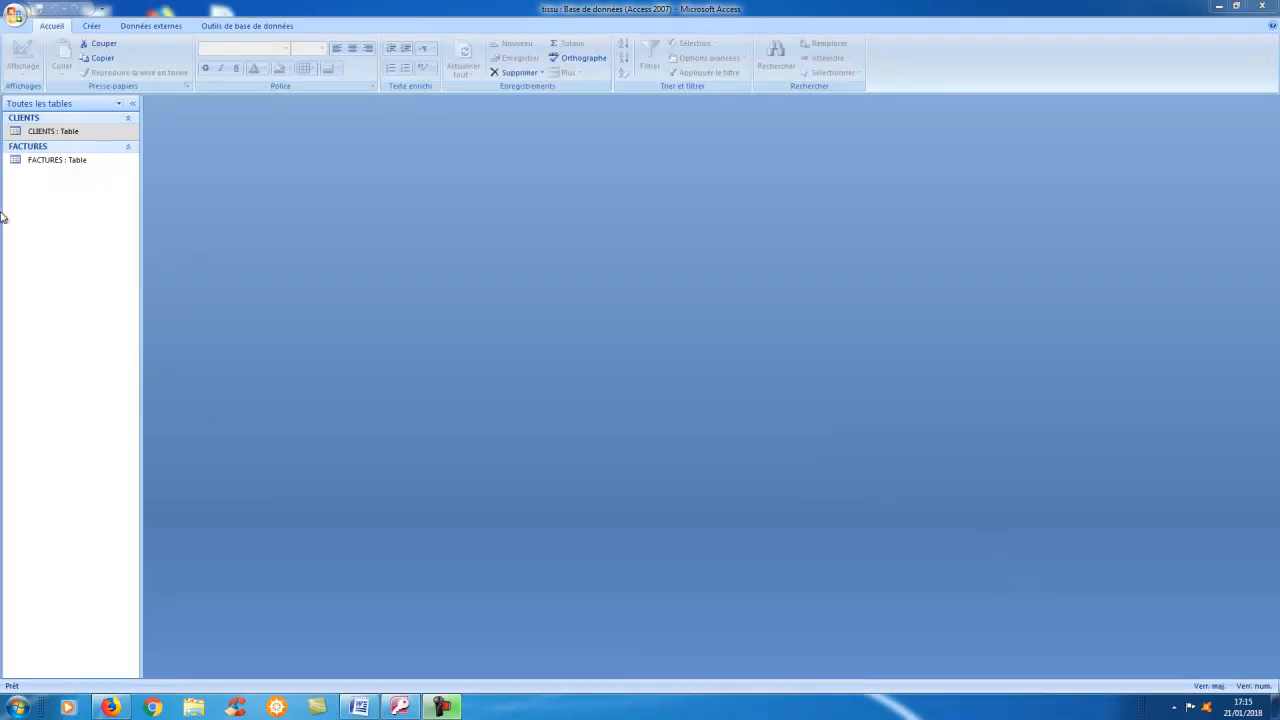
# Review the records of the CLIENTS and FACTURES tables, then close both tables.
pyautogui.doubleClick(62, 137)
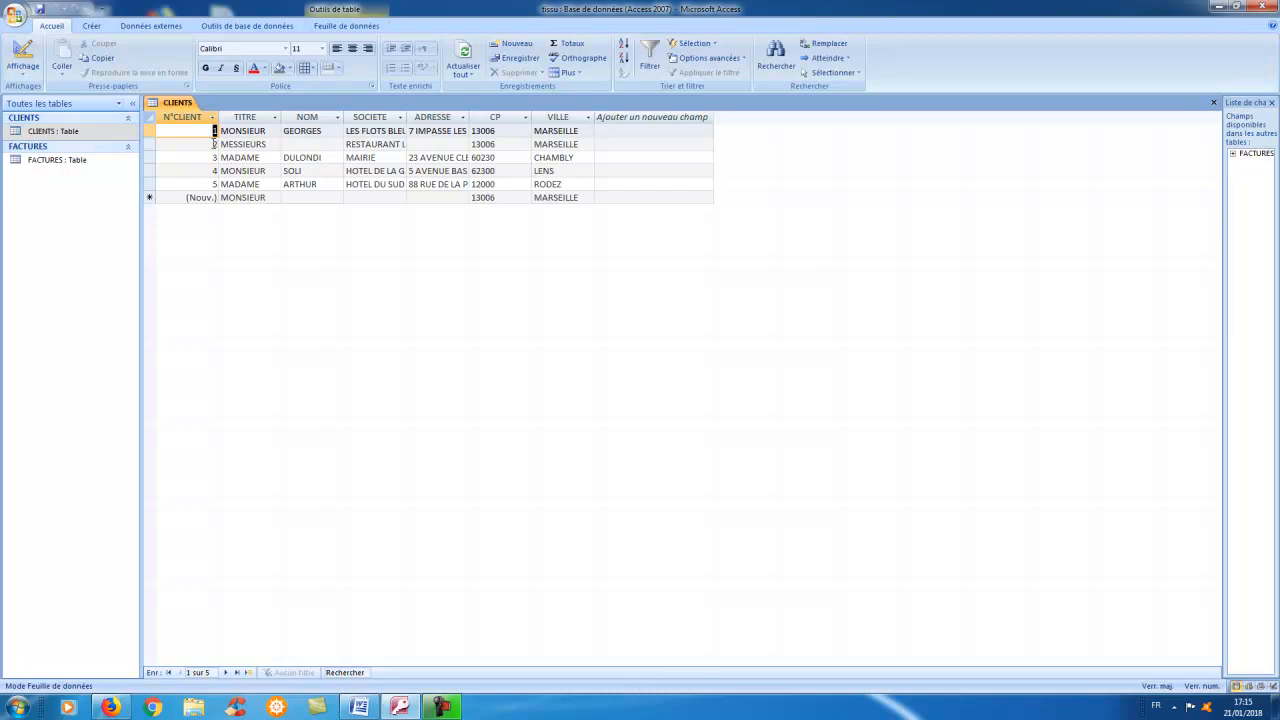
pyautogui.doubleClick(53, 161)
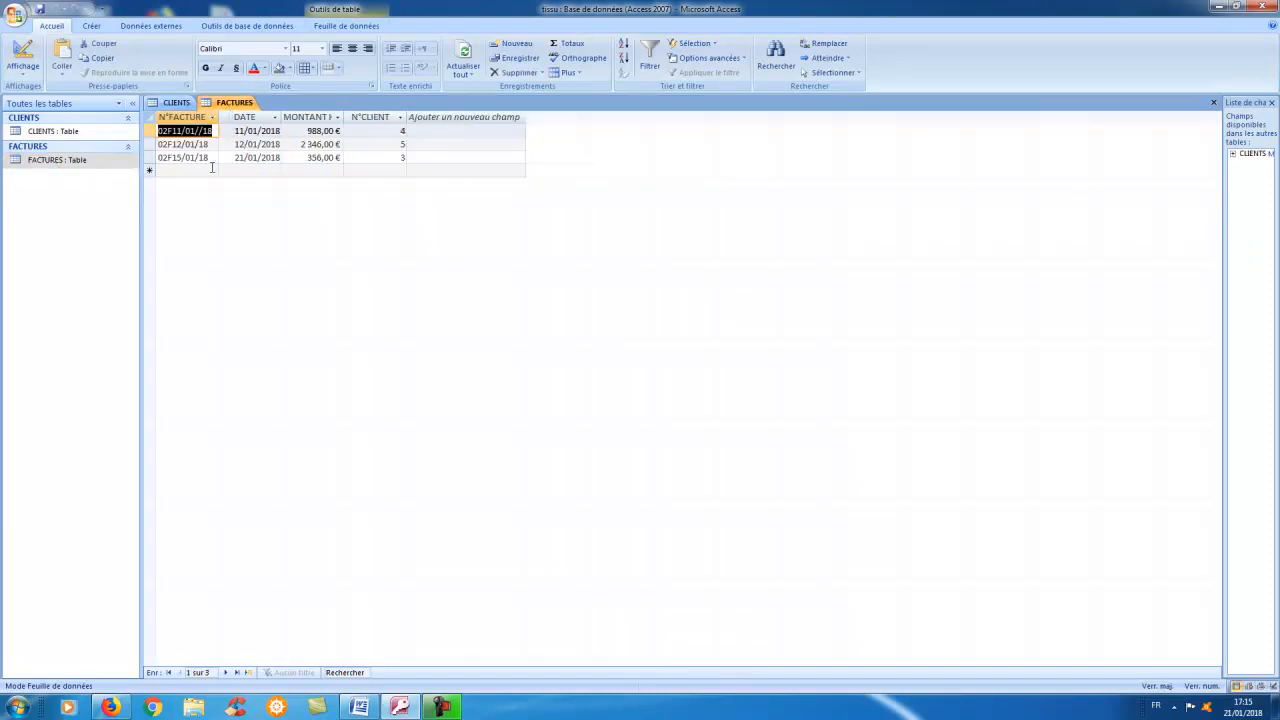
pyautogui.rightClick(226, 107)
pyautogui.click(255, 123)
pyautogui.rightClick(183, 111)
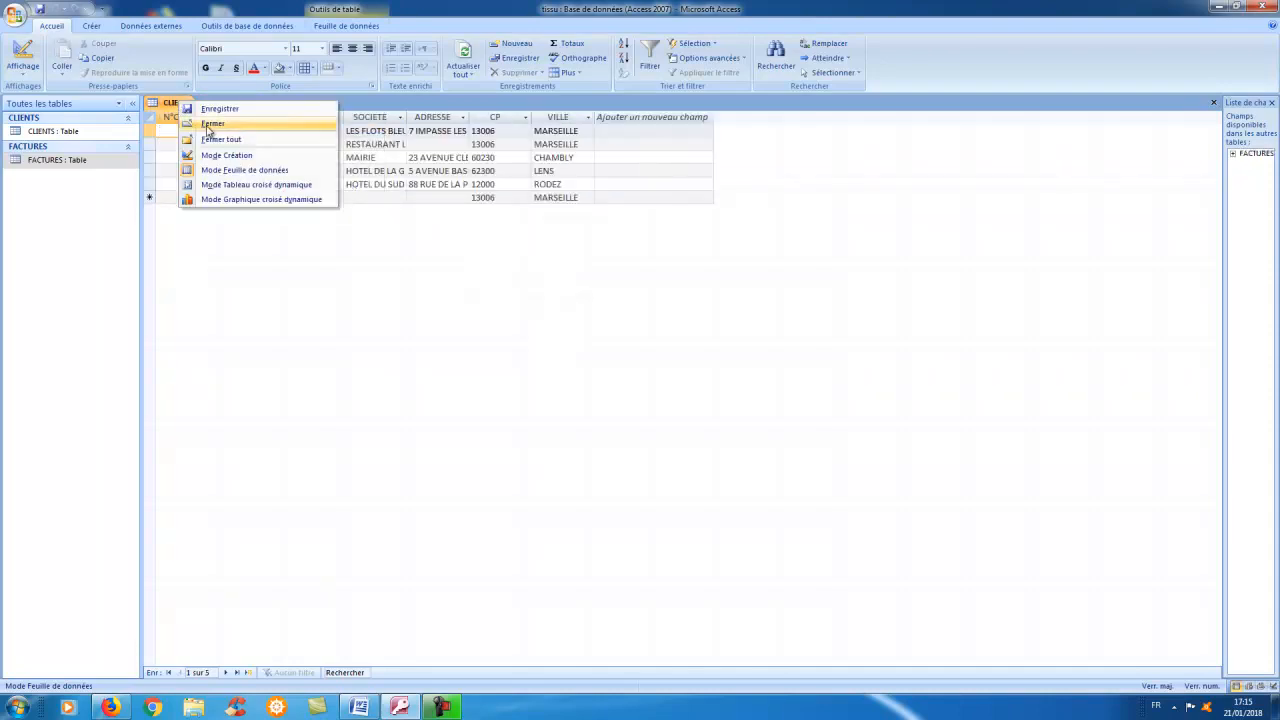
pyautogui.click(210, 124)
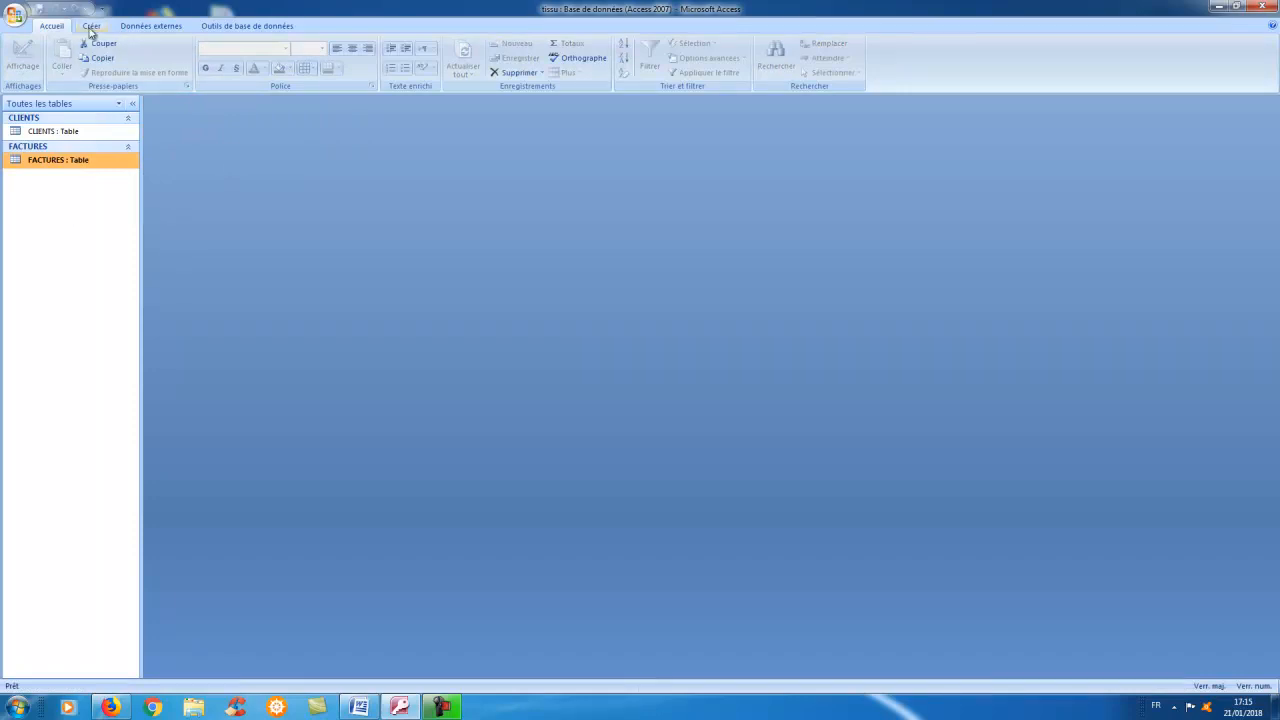
# Start the form wizard (Assistant Formulaire) and choose the CLIENTS table as the form's source.
pyautogui.click(90, 27)
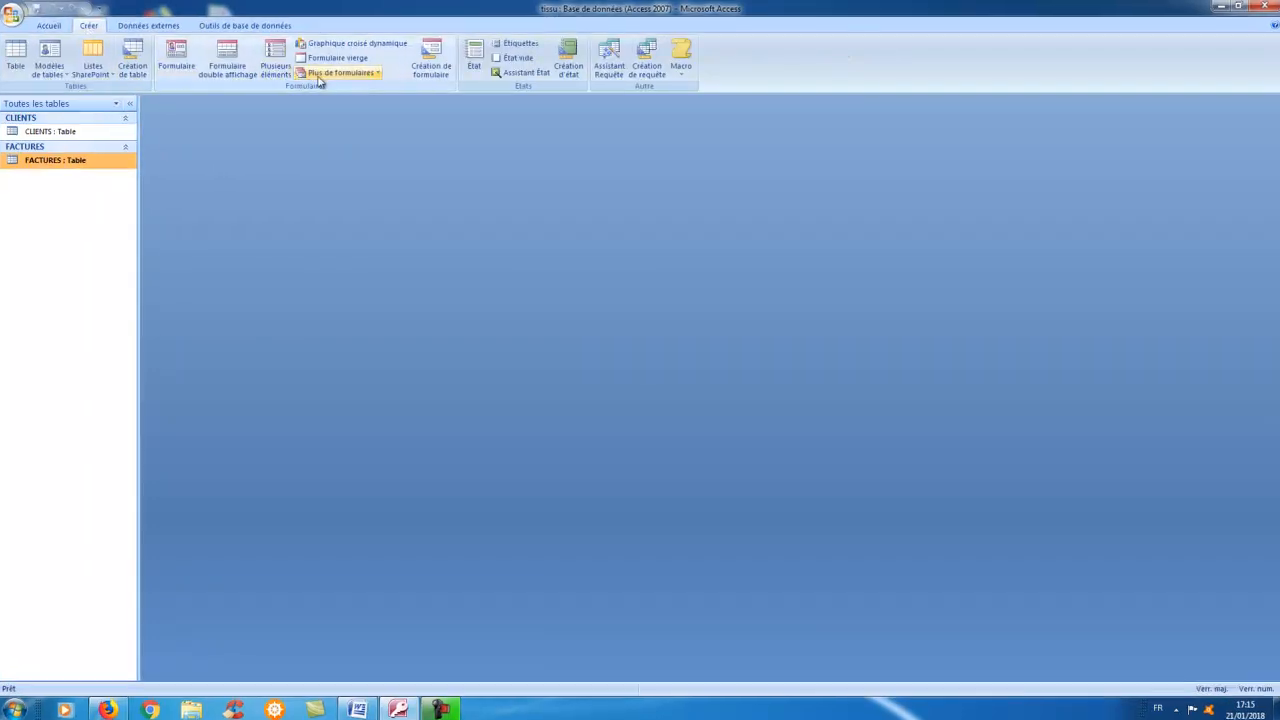
pyautogui.click(328, 74)
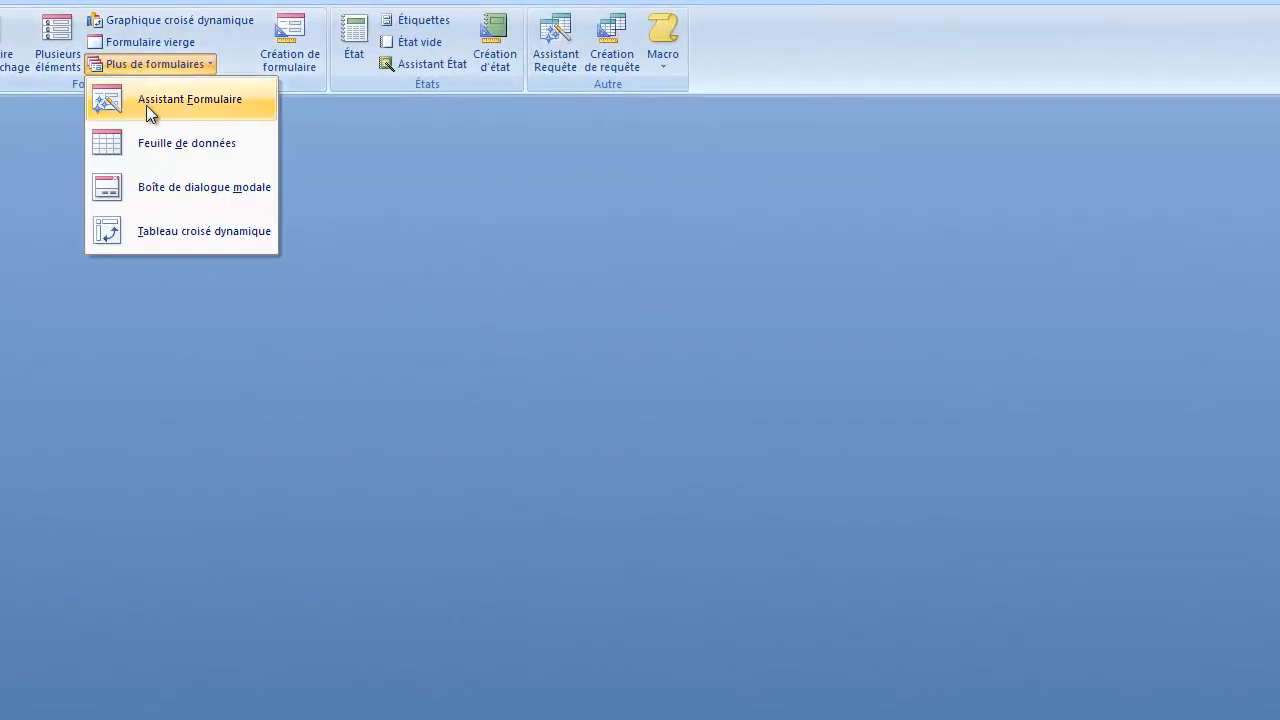
pyautogui.click(147, 107)
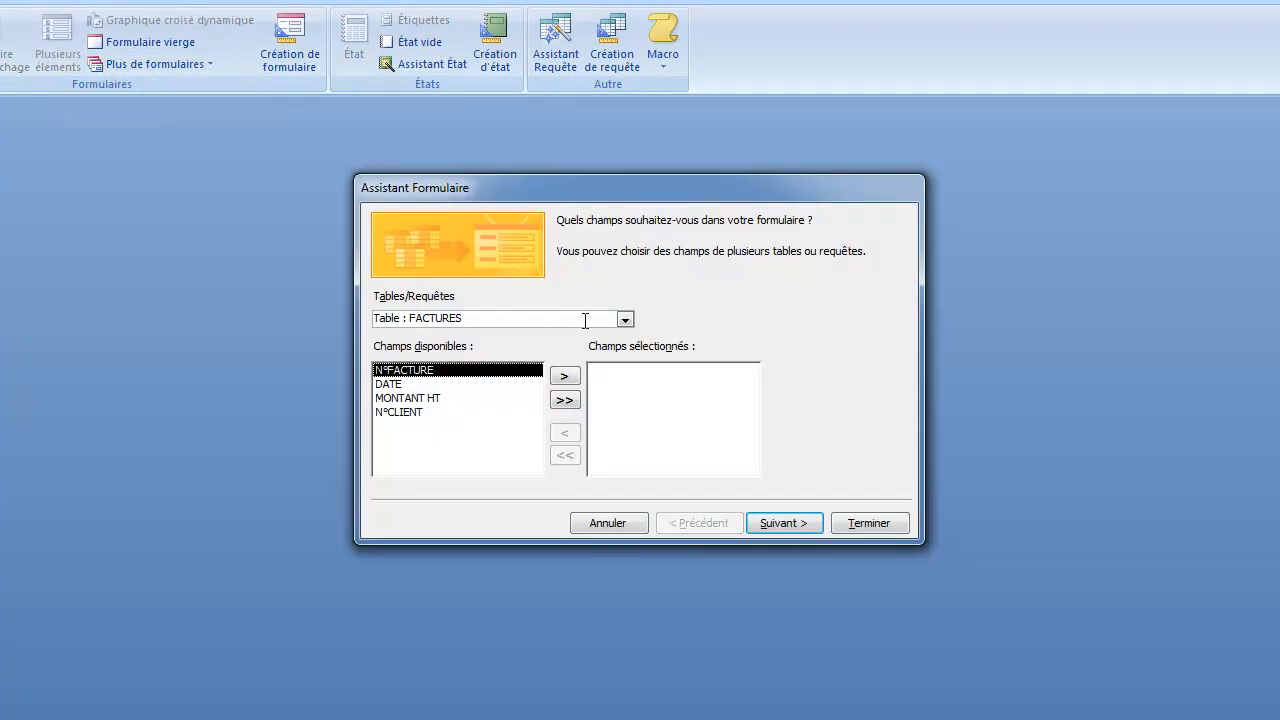
pyautogui.click(624, 319)
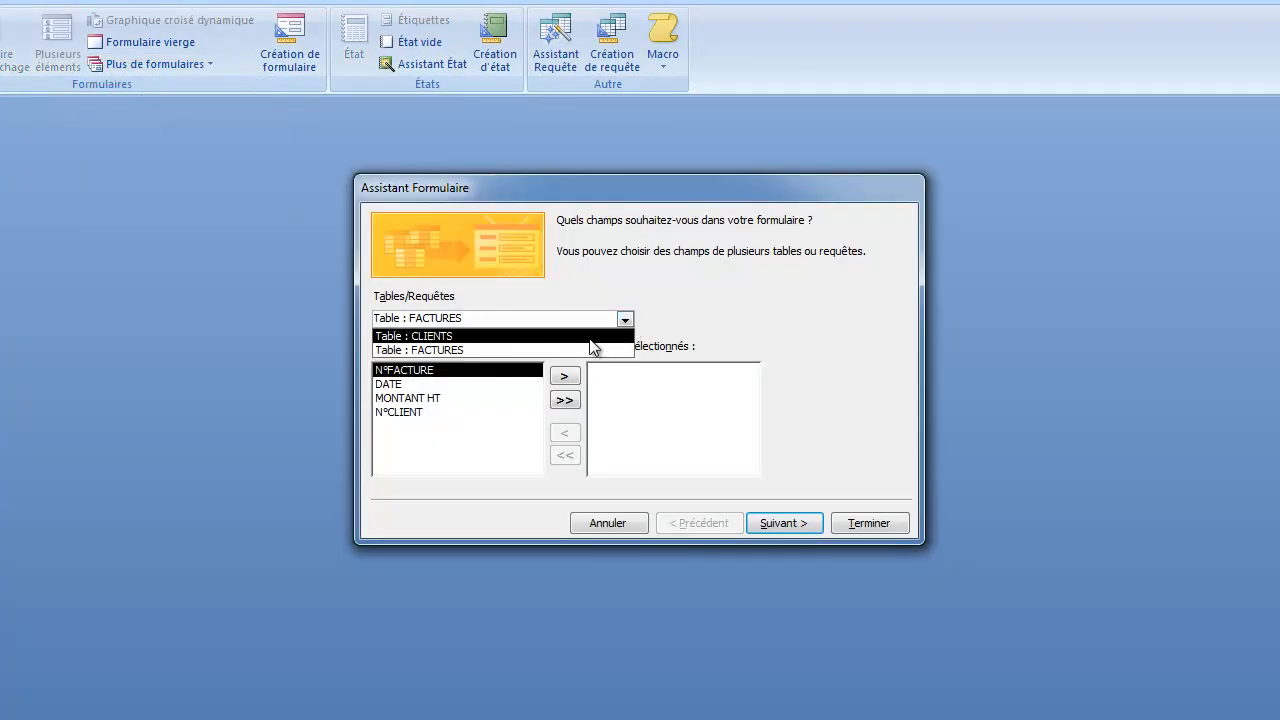
pyautogui.click(590, 340)
pyautogui.click(470, 317)
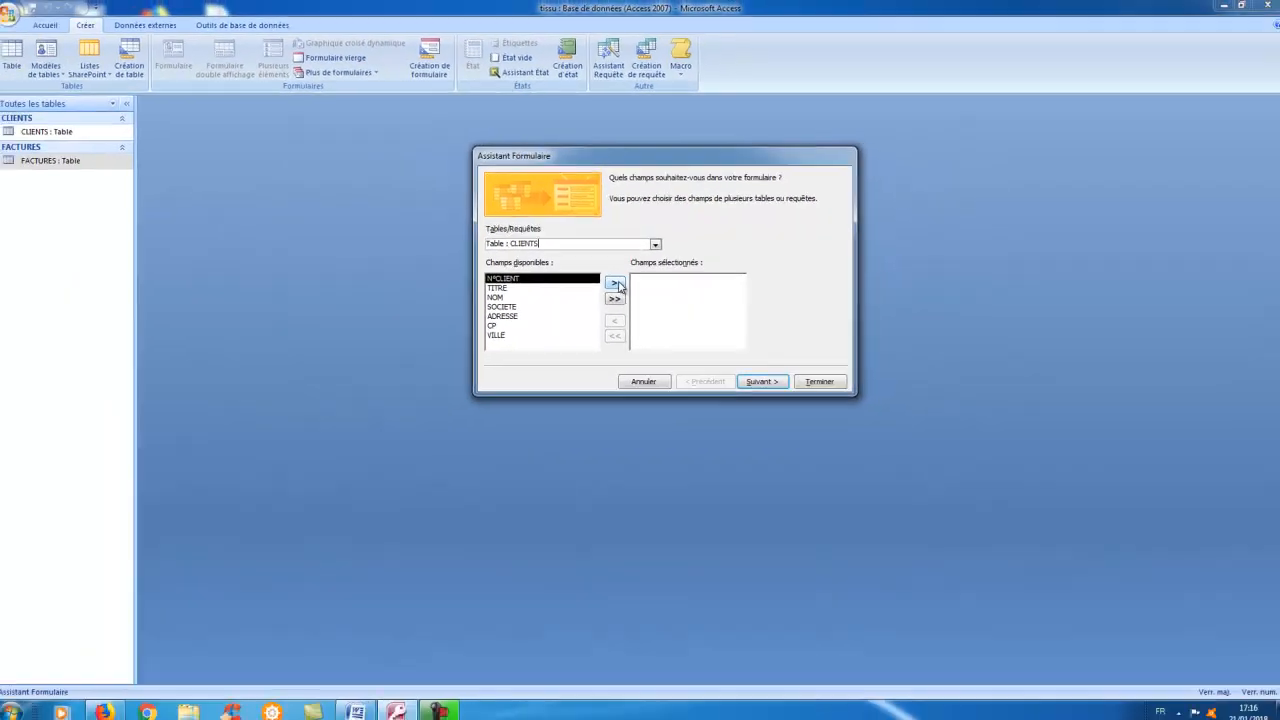
pyautogui.click(619, 285)
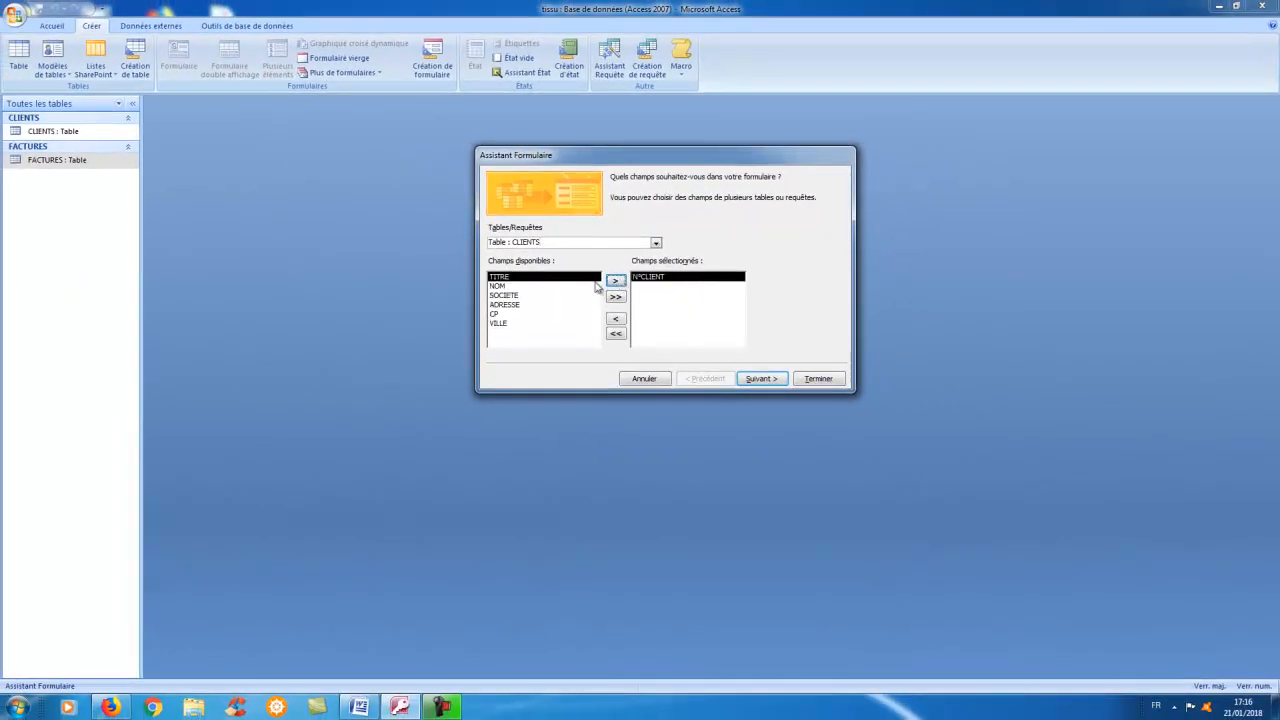
pyautogui.click(524, 297)
pyautogui.click(617, 284)
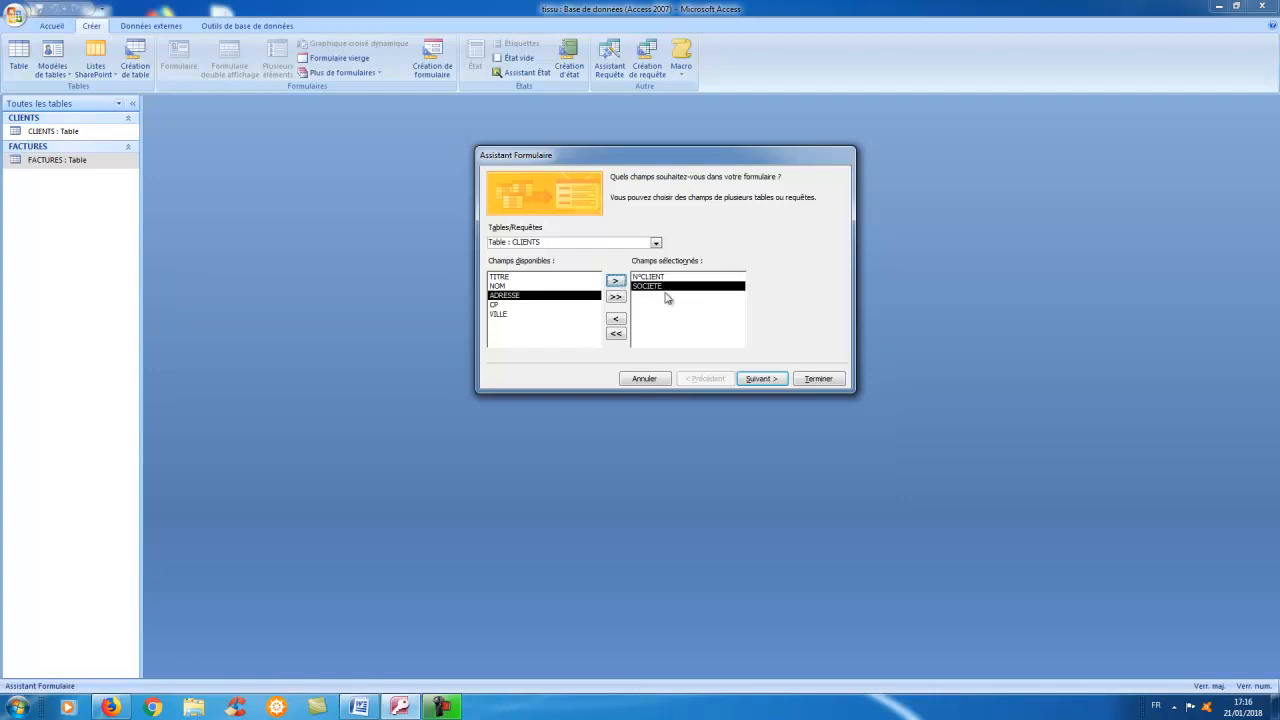
pyautogui.click(616, 334)
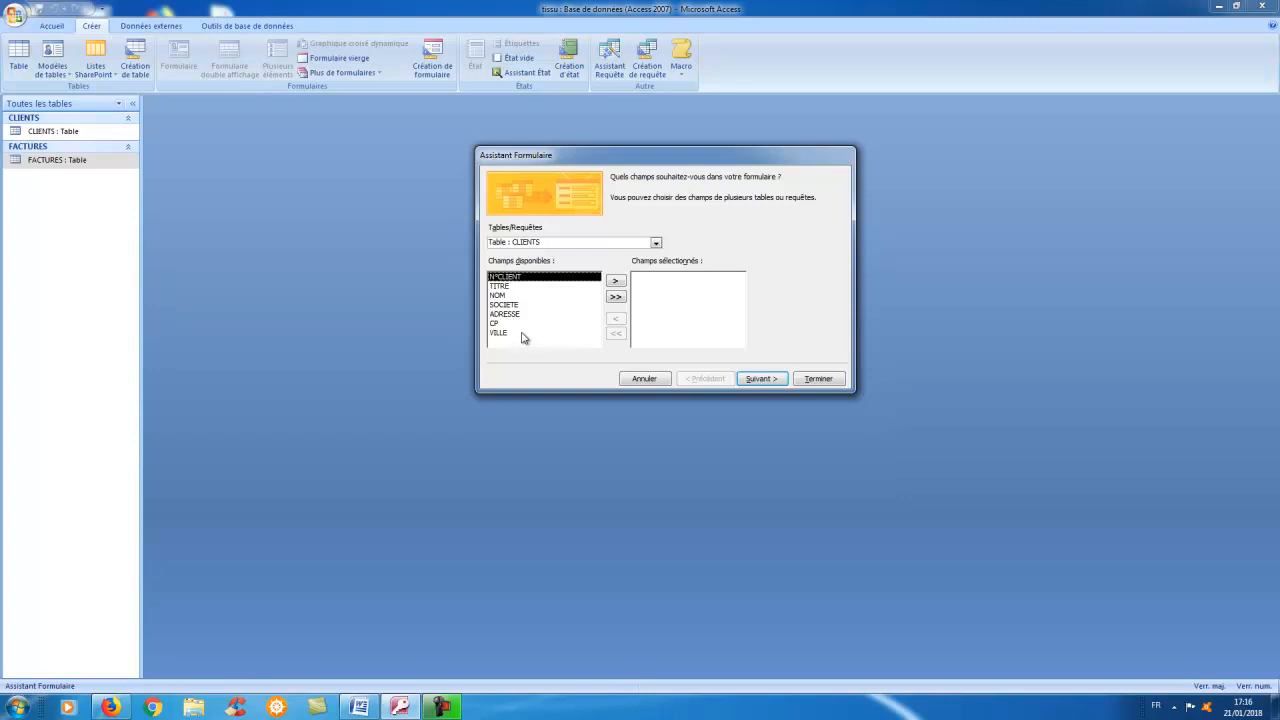
# Include all CLIENTS fields in the form and choose the Justifié layout.
pyautogui.click(615, 298)
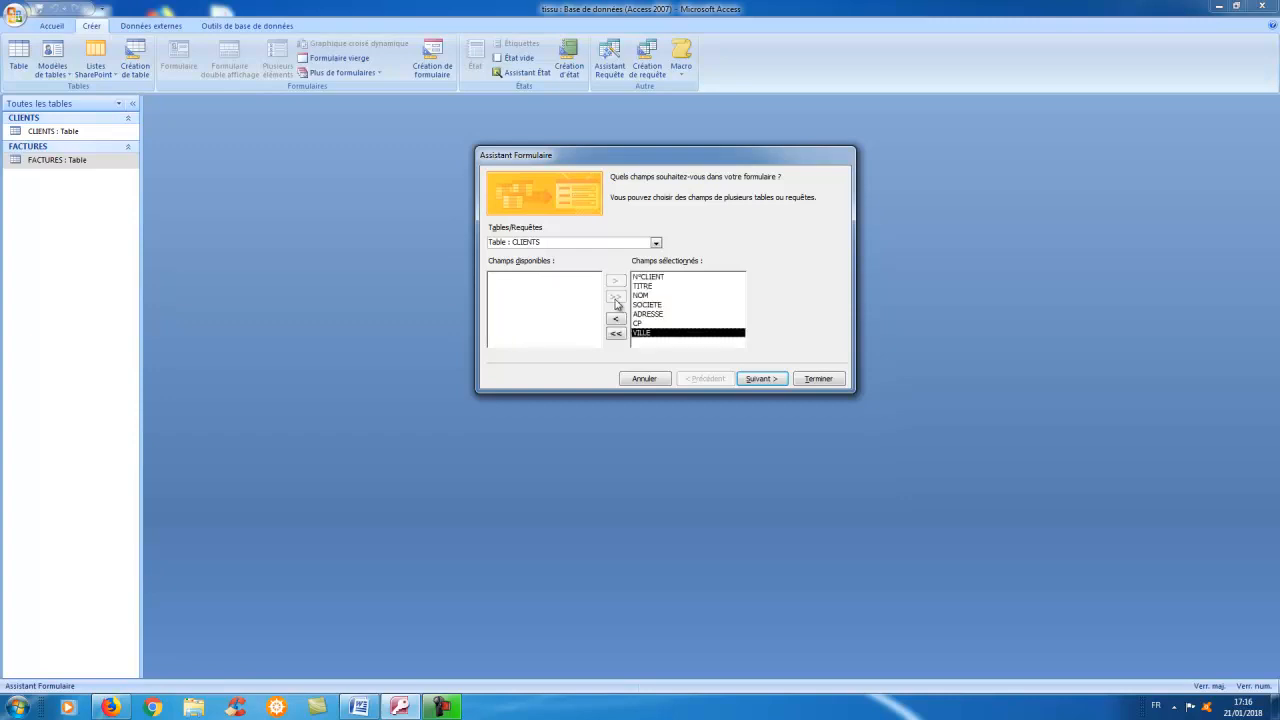
pyautogui.click(762, 379)
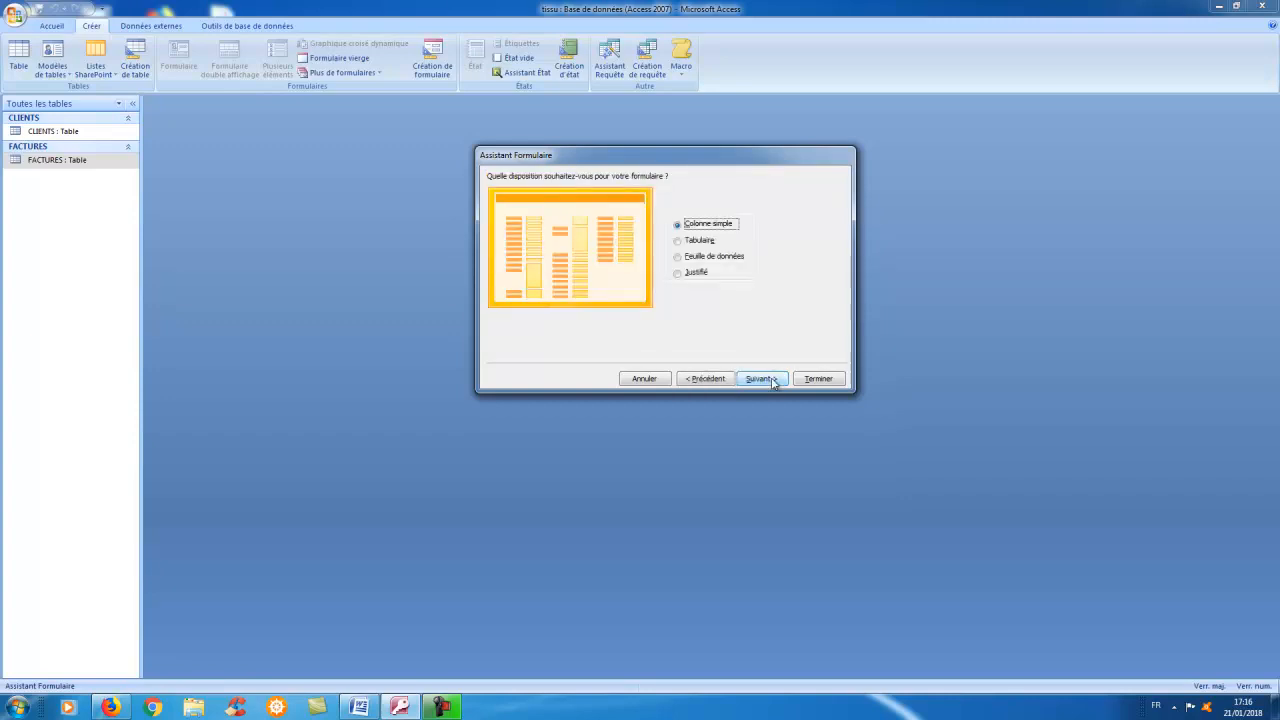
pyautogui.click(702, 244)
pyautogui.click(706, 258)
pyautogui.click(695, 273)
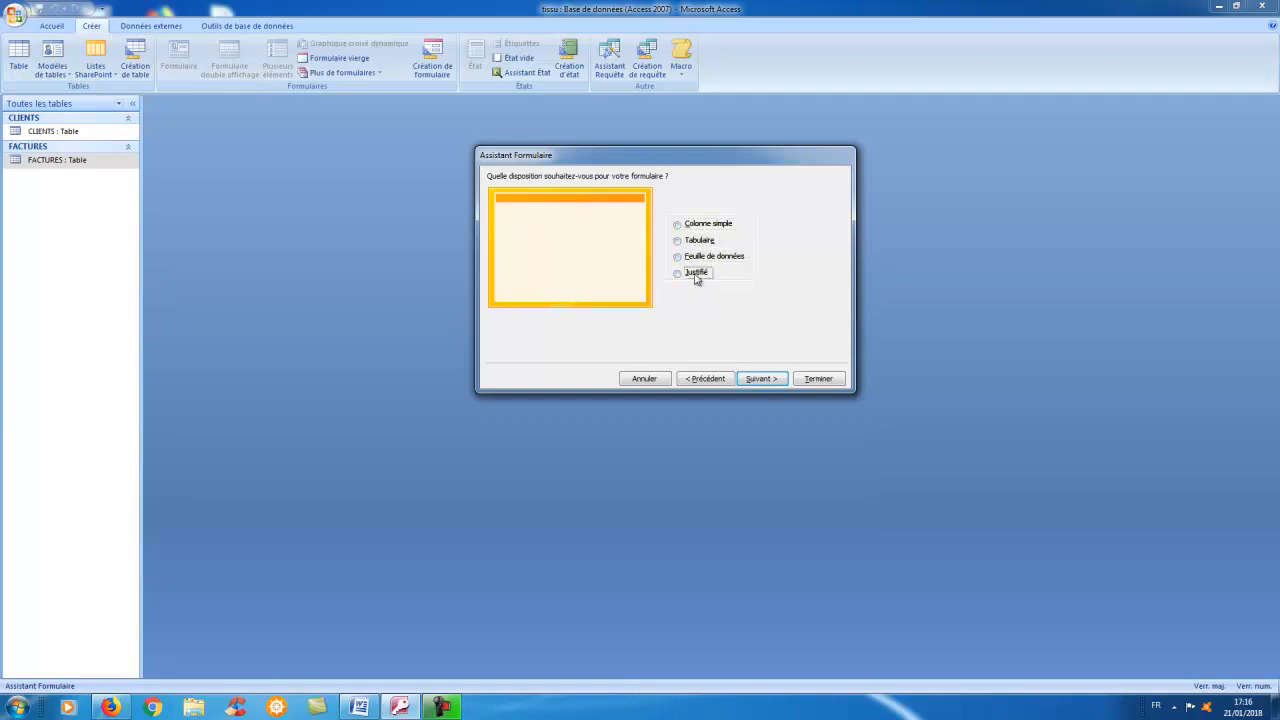
pyautogui.click(762, 379)
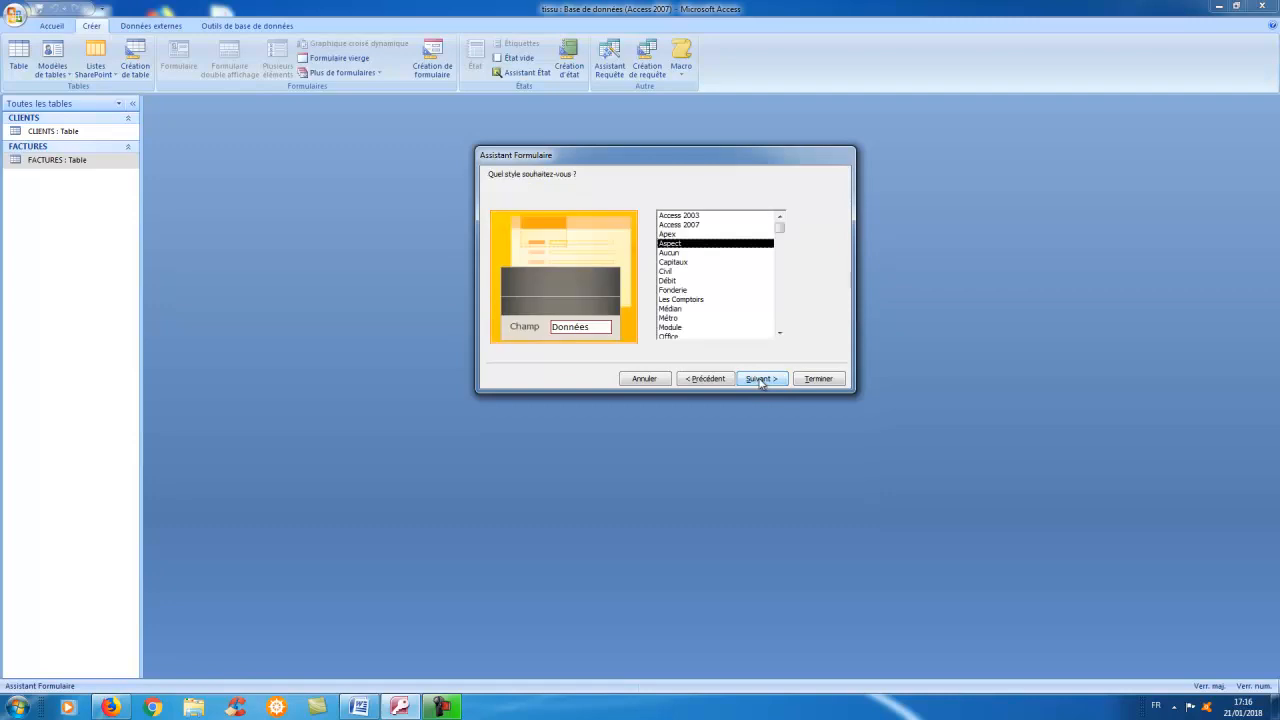
# Choose the Civil style for the form and continue to its title settings.
pyautogui.click(683, 291)
pyautogui.click(679, 272)
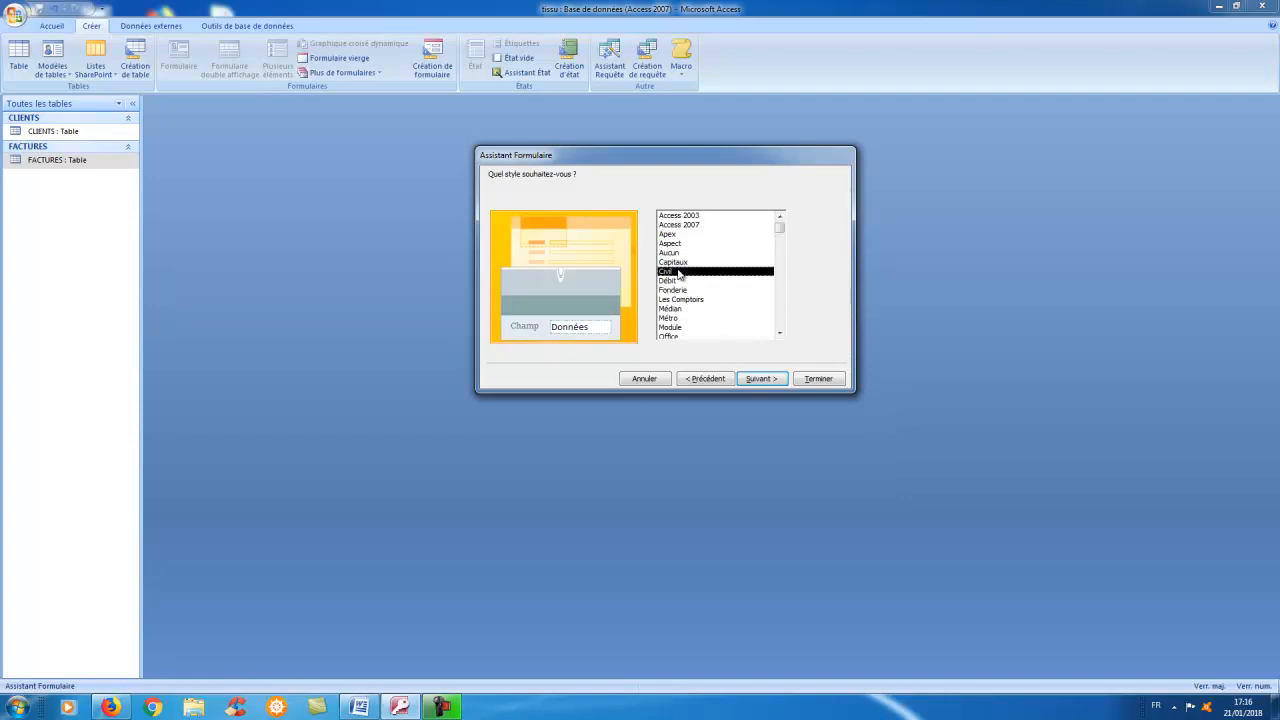
pyautogui.click(758, 377)
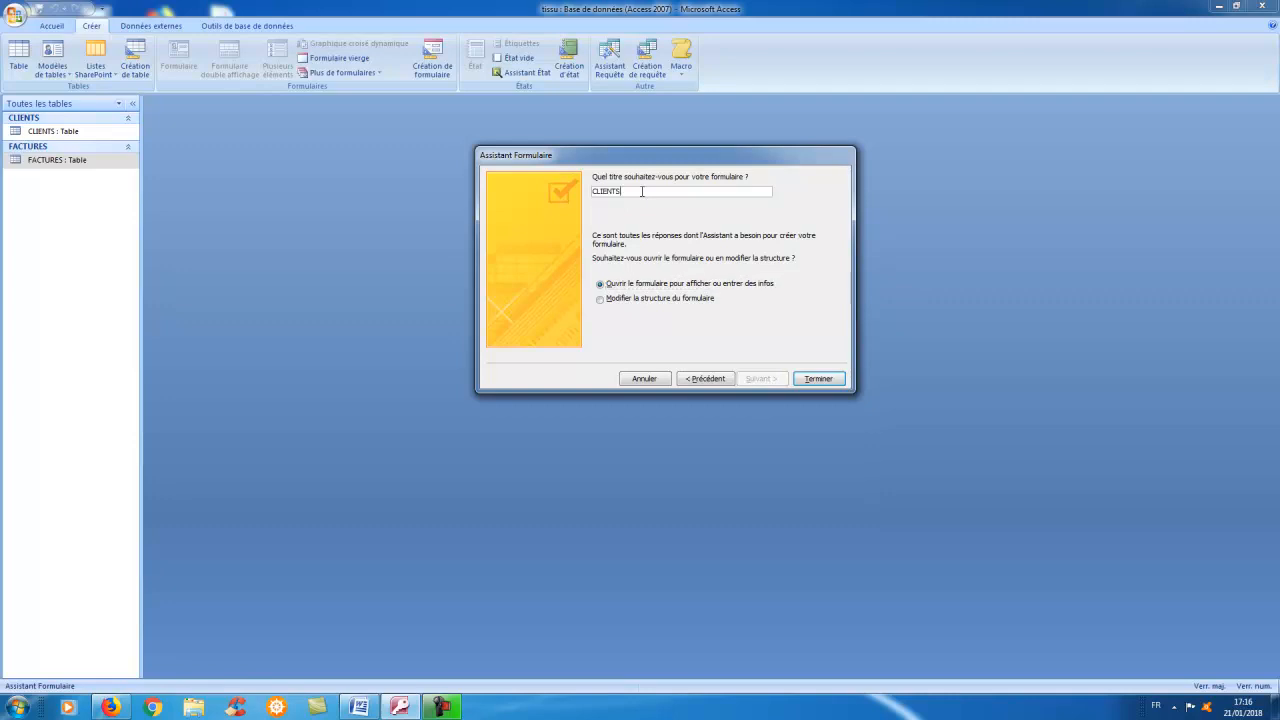
# Create the form titled CLIENTS, open it for data entry and go to a new blank record.
pyautogui.click(817, 378)
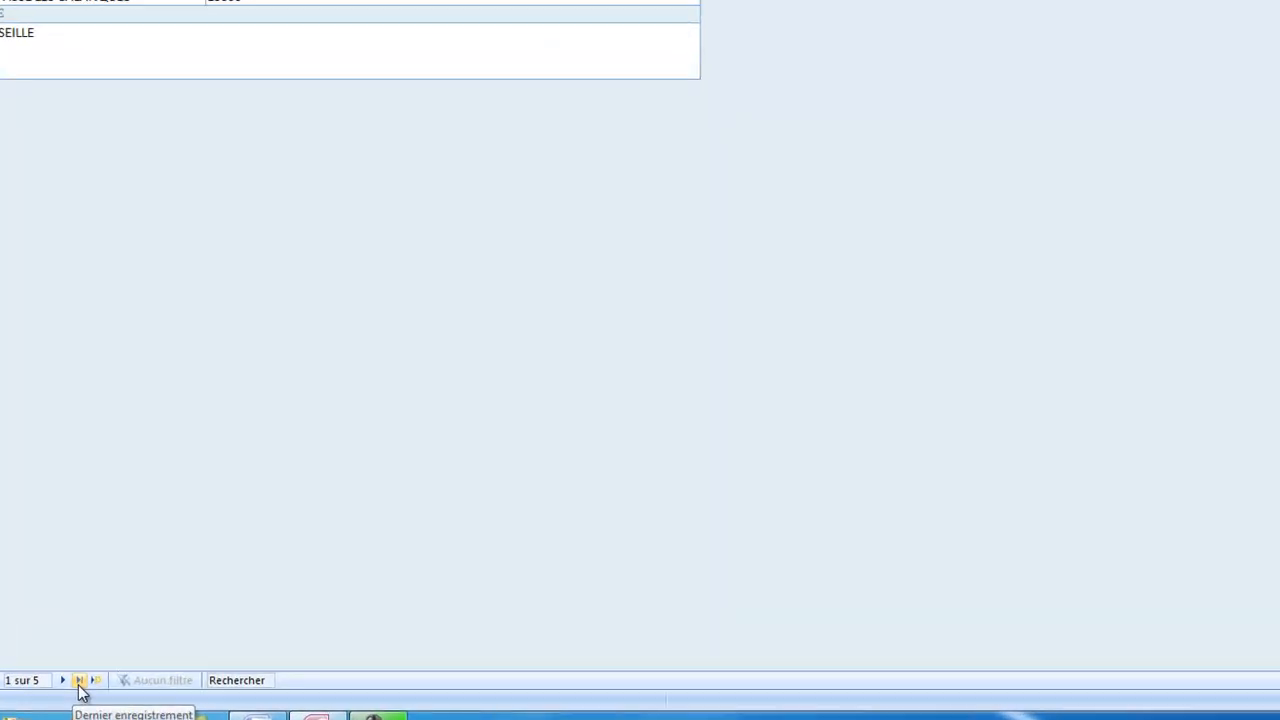
pyautogui.click(80, 688)
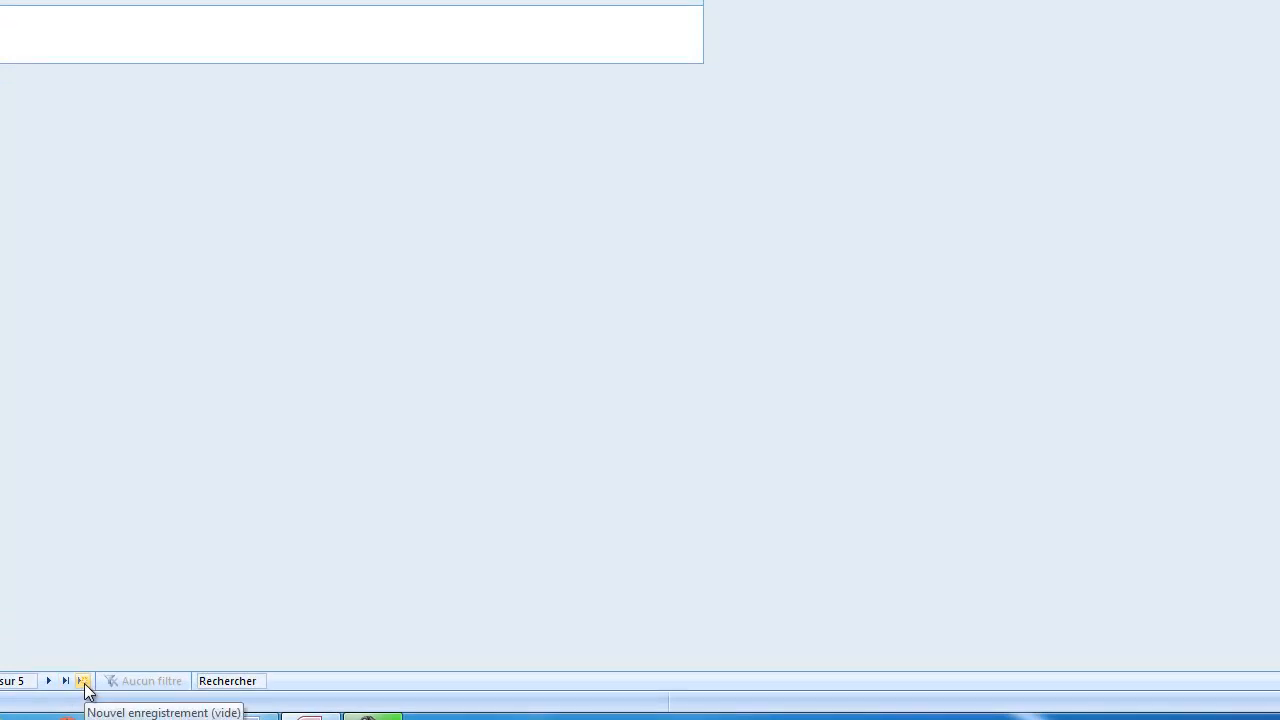
pyautogui.click(84, 682)
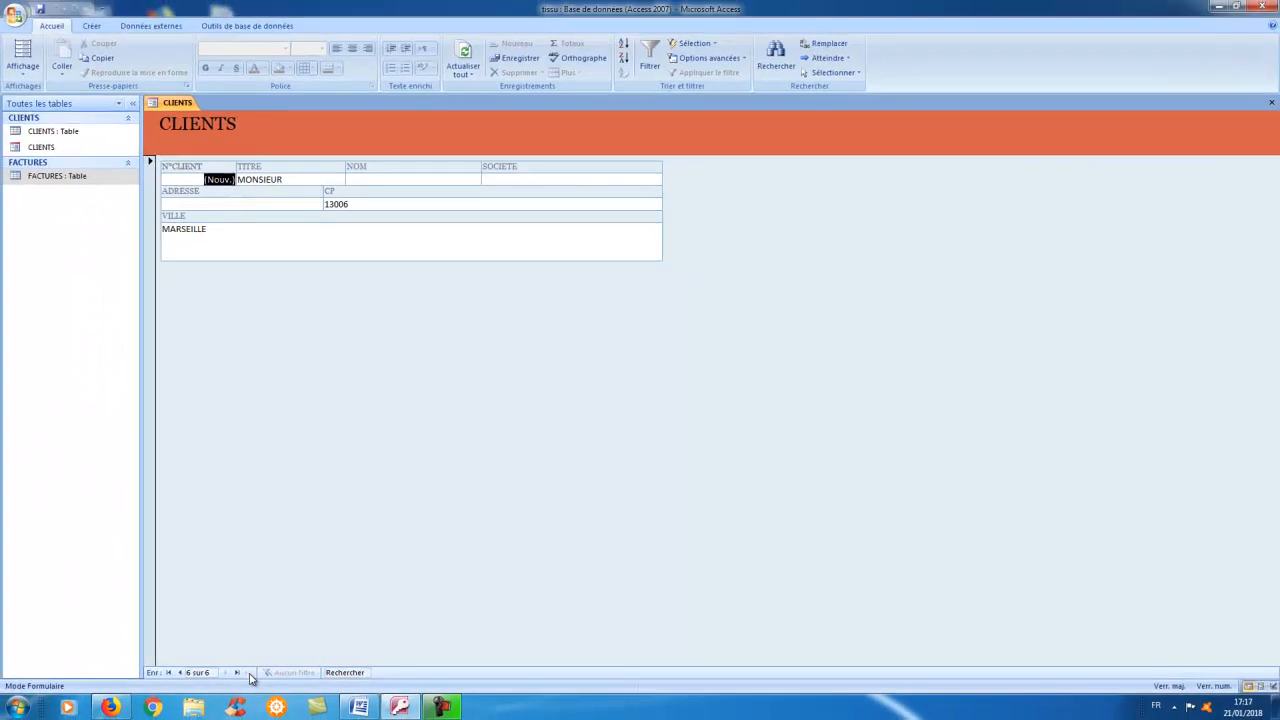
# Keep the default title MONSIEUR, enter the customer's last name, and set SOCIETE to RESTAURANT DES ARCADES.
pyautogui.press('Tab')
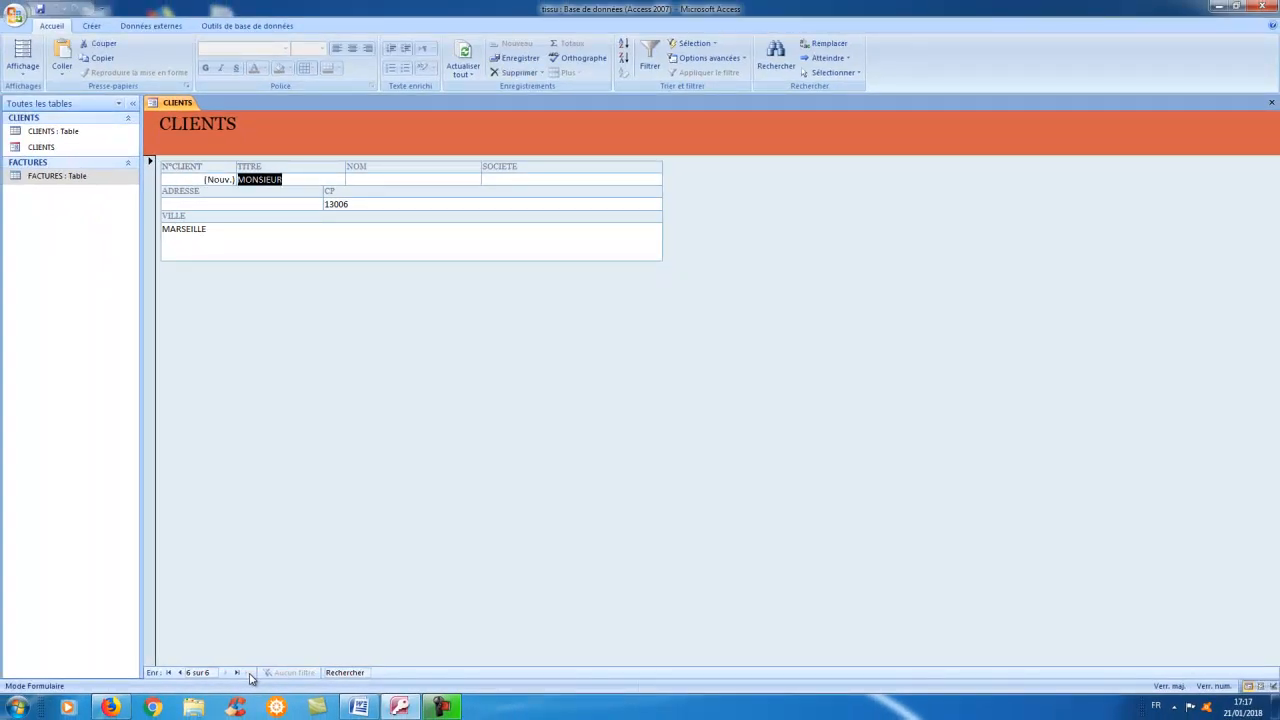
pyautogui.press('Tab')
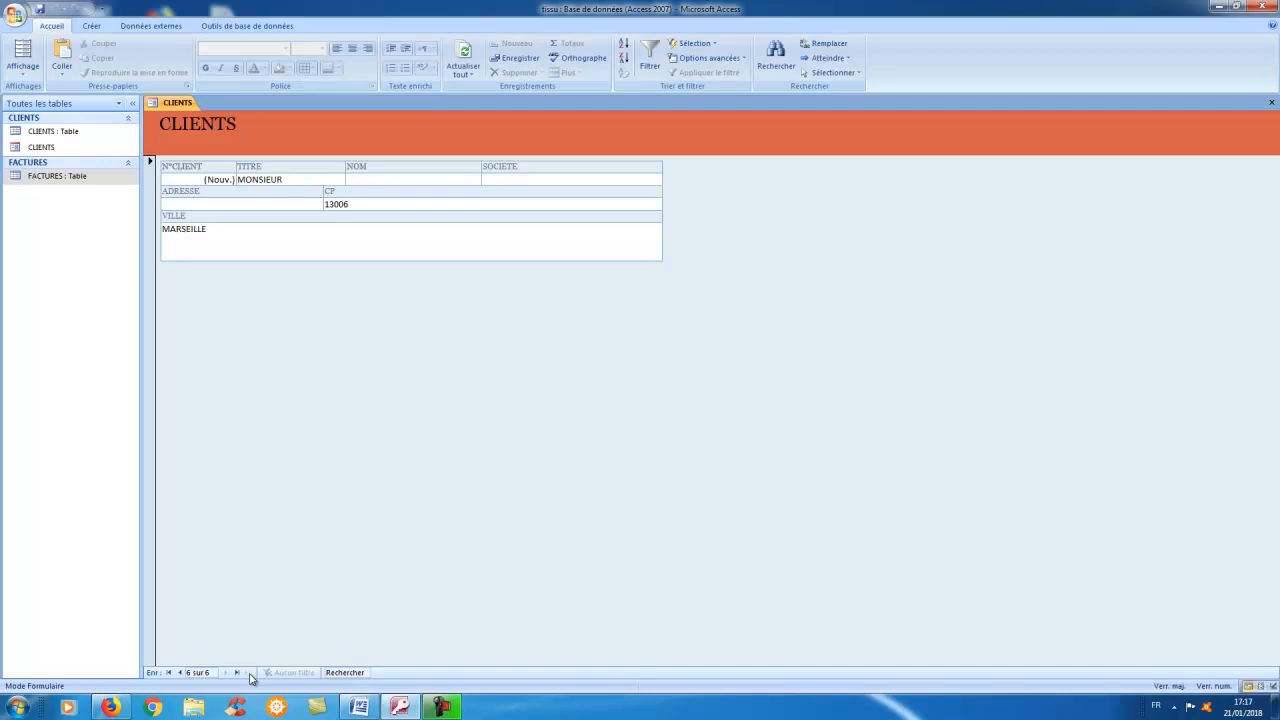
pyautogui.write('DUBOIS')
pyautogui.write('RESTAURANT')
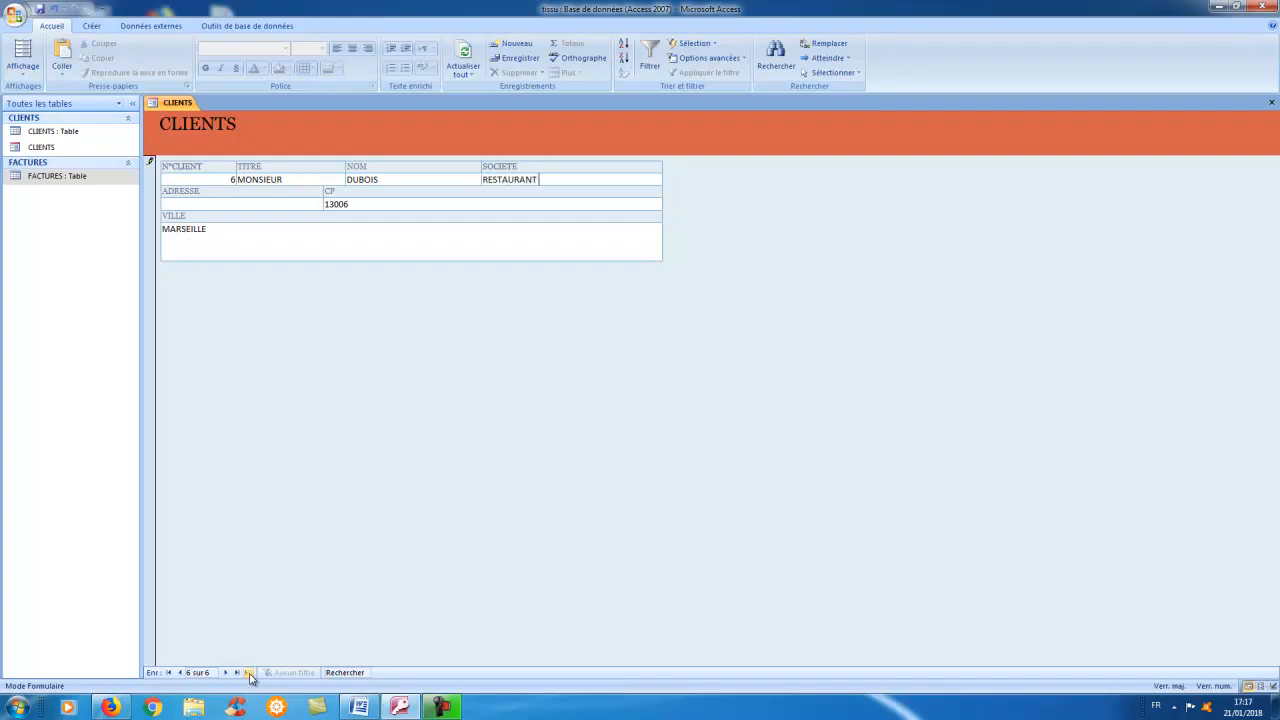
pyautogui.write(' DES ARCAD')
pyautogui.write('ES')
# Fill in the customer's street address, postal code and city, then move on to a new blank record.
pyautogui.write('15 RUE DES ')
pyautogui.write('OISEAUX')
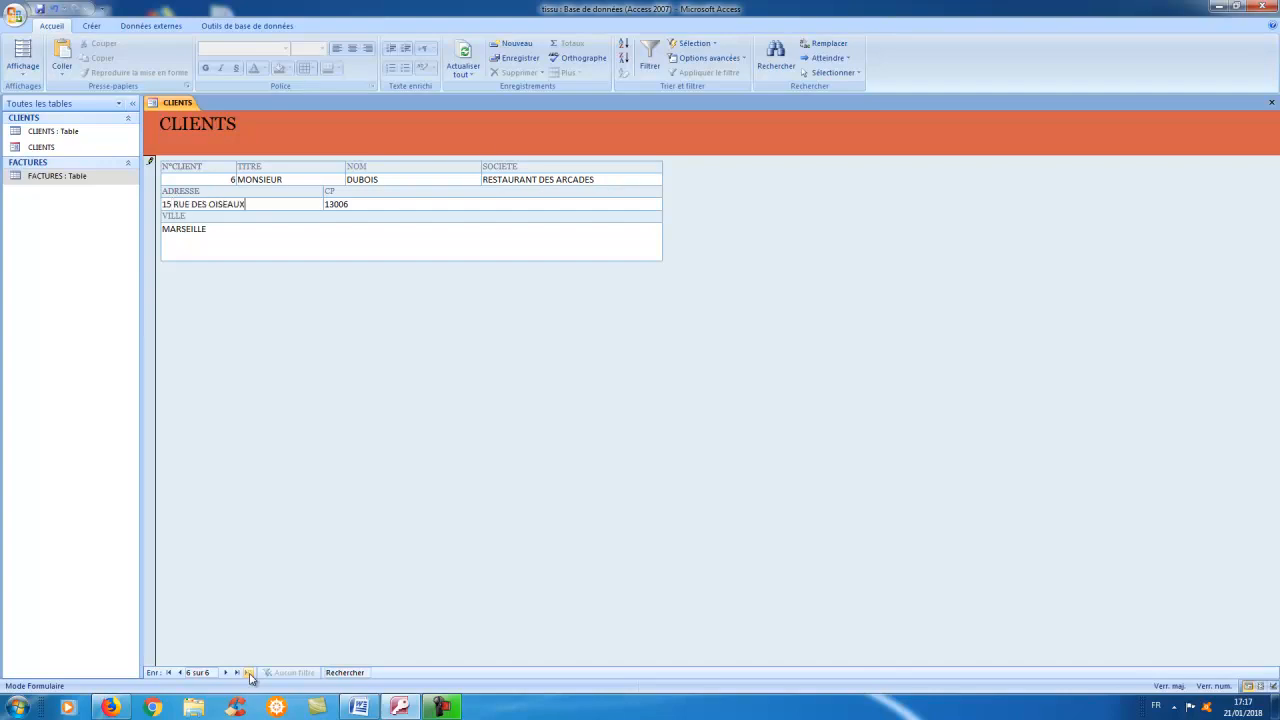
pyautogui.press('Tab')
pyautogui.write('59000')
pyautogui.press('Tab')
pyautogui.write('LILLE')
pyautogui.click(249, 674)
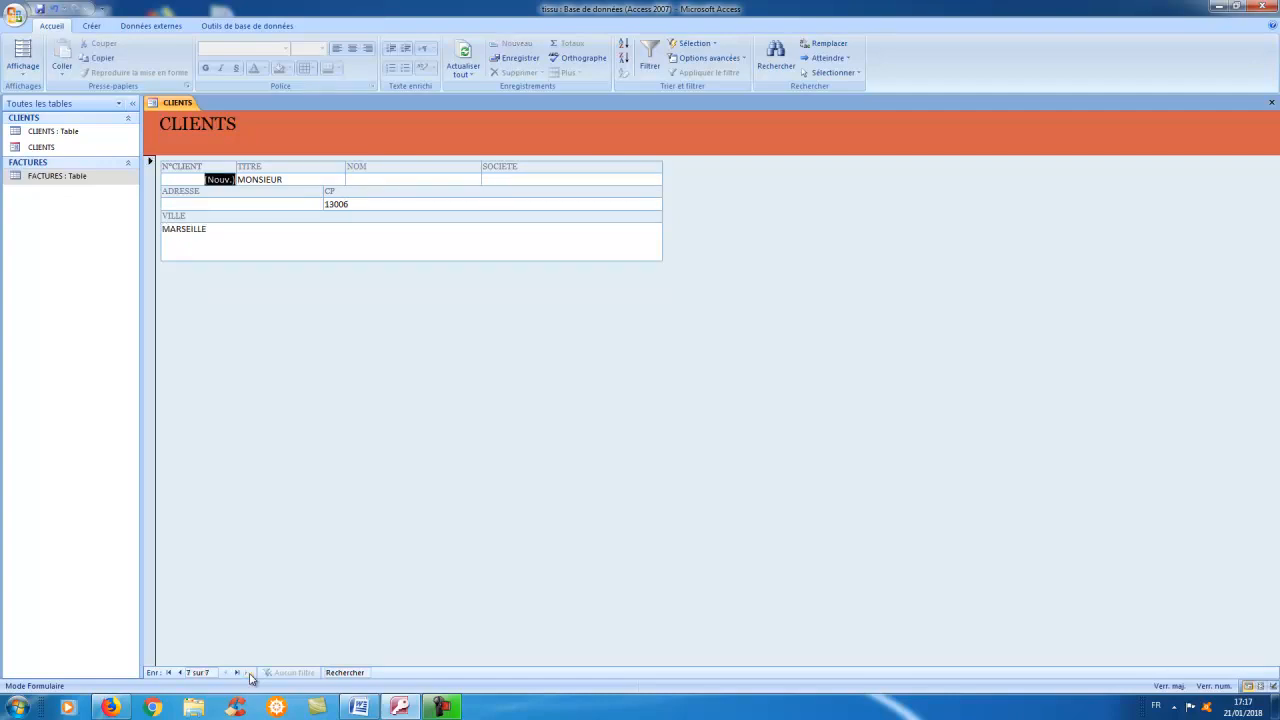
# Save the CLIENTS form and close it.
pyautogui.rightClick(177, 104)
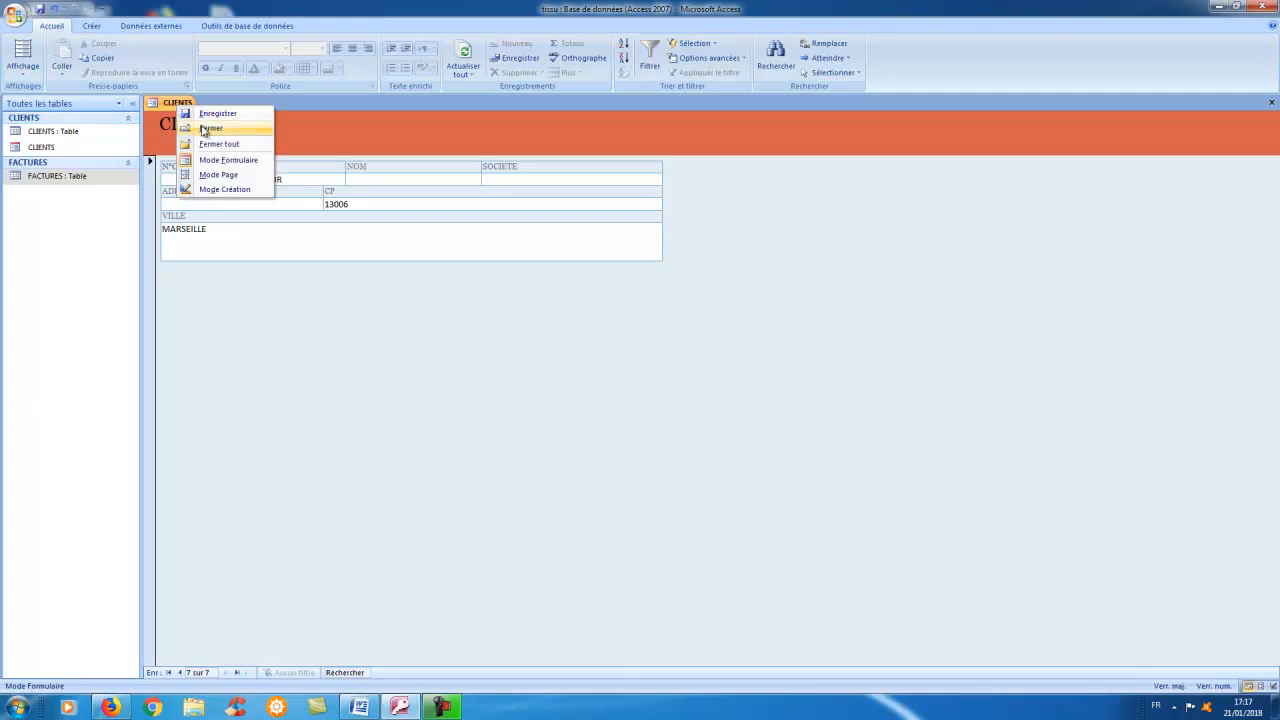
pyautogui.click(202, 114)
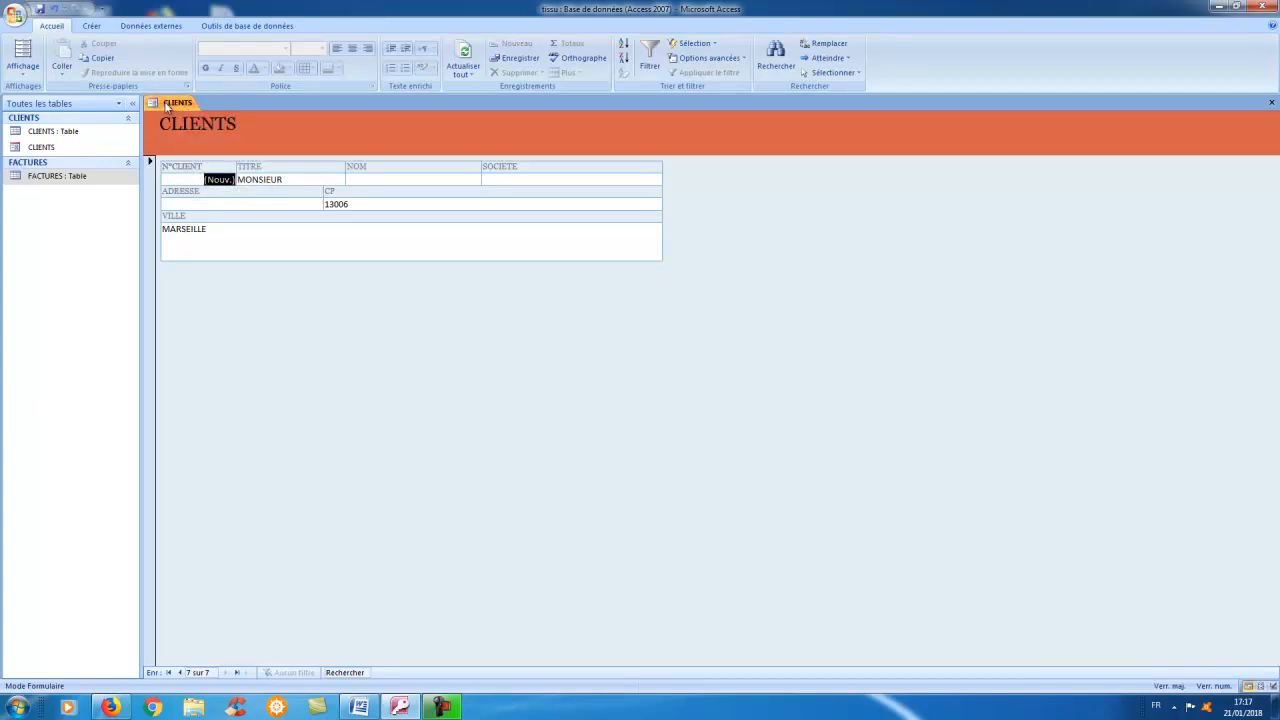
pyautogui.rightClick(168, 106)
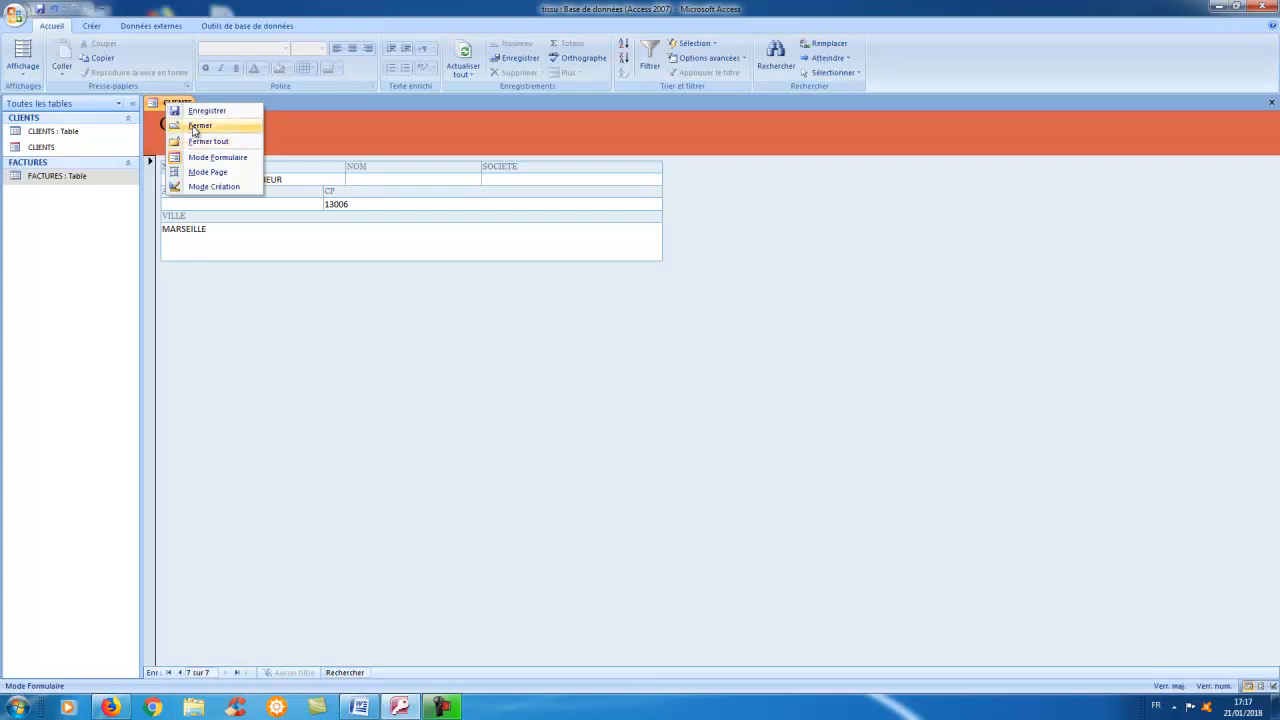
pyautogui.click(197, 127)
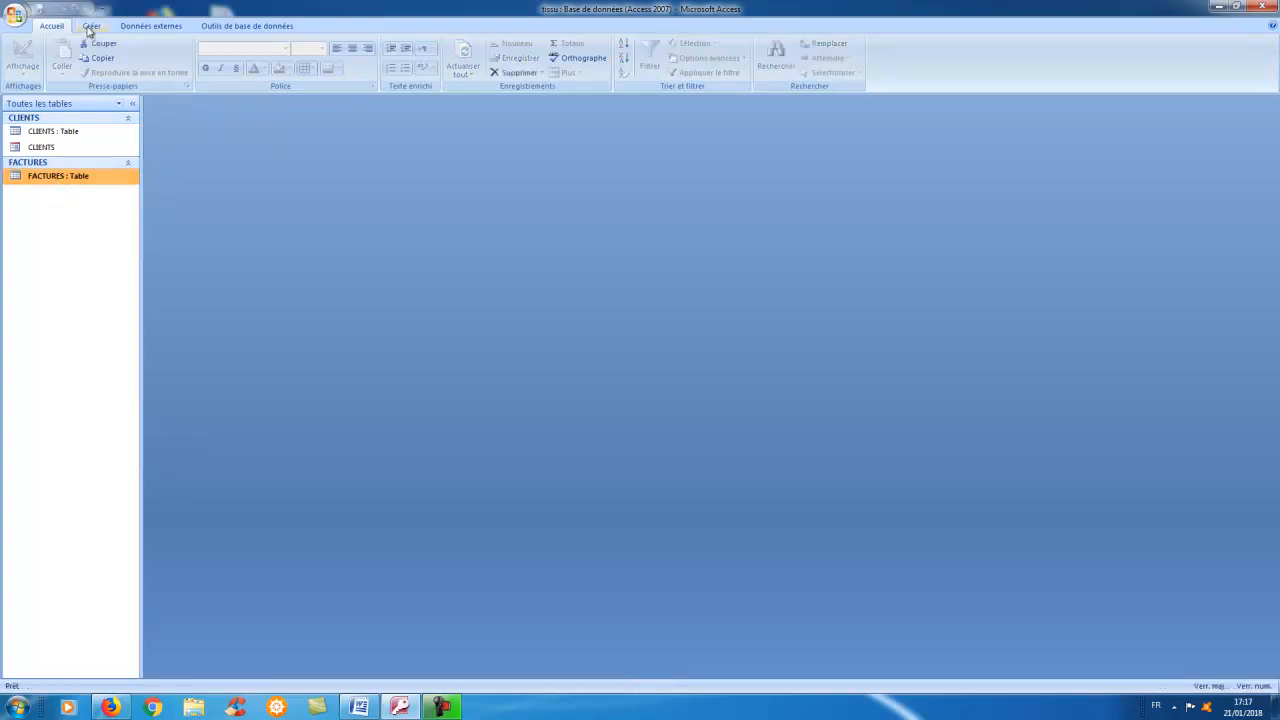
# Start the form wizard (Assistant Formulaire) for the FACTURES table and include all of its fields.
pyautogui.click(89, 27)
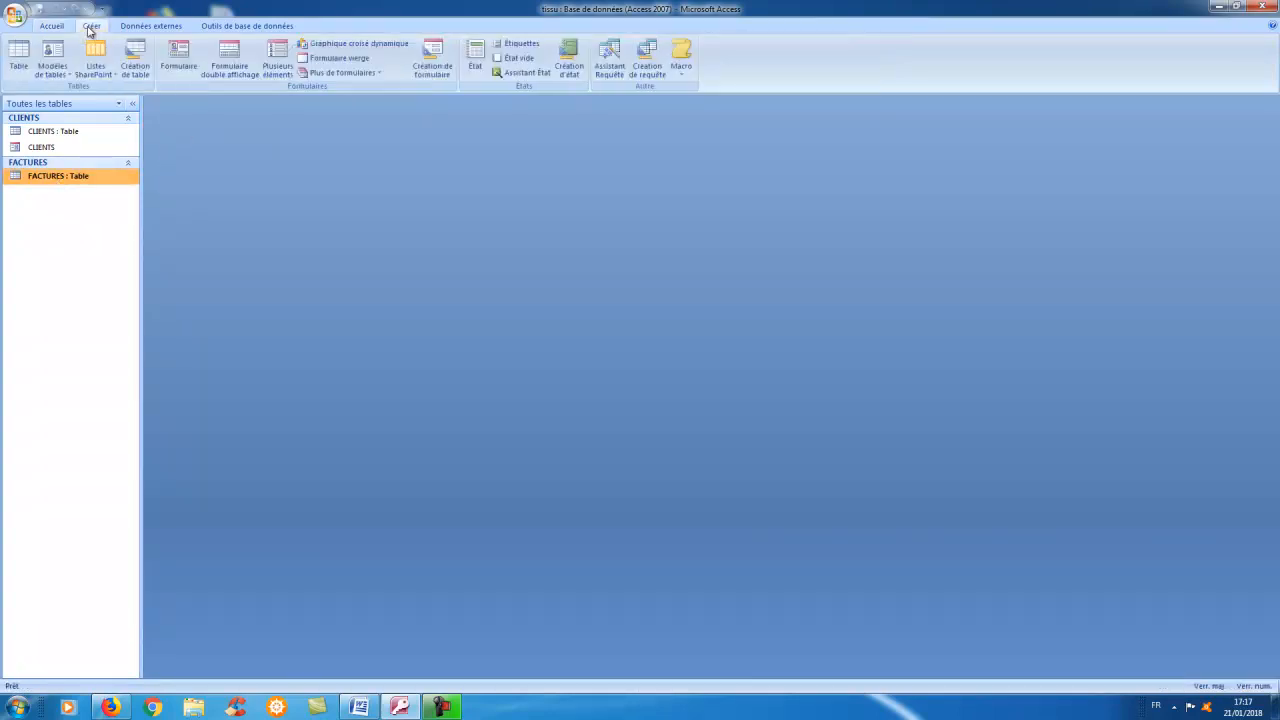
pyautogui.click(322, 75)
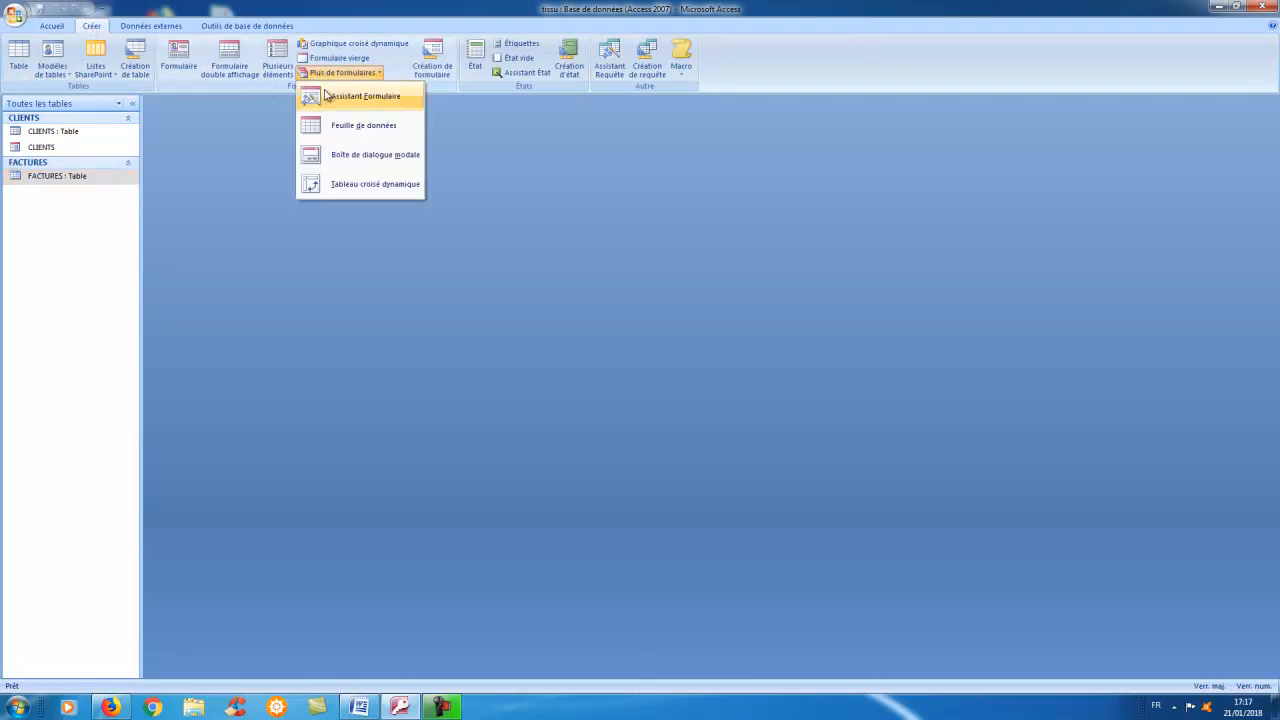
pyautogui.click(325, 95)
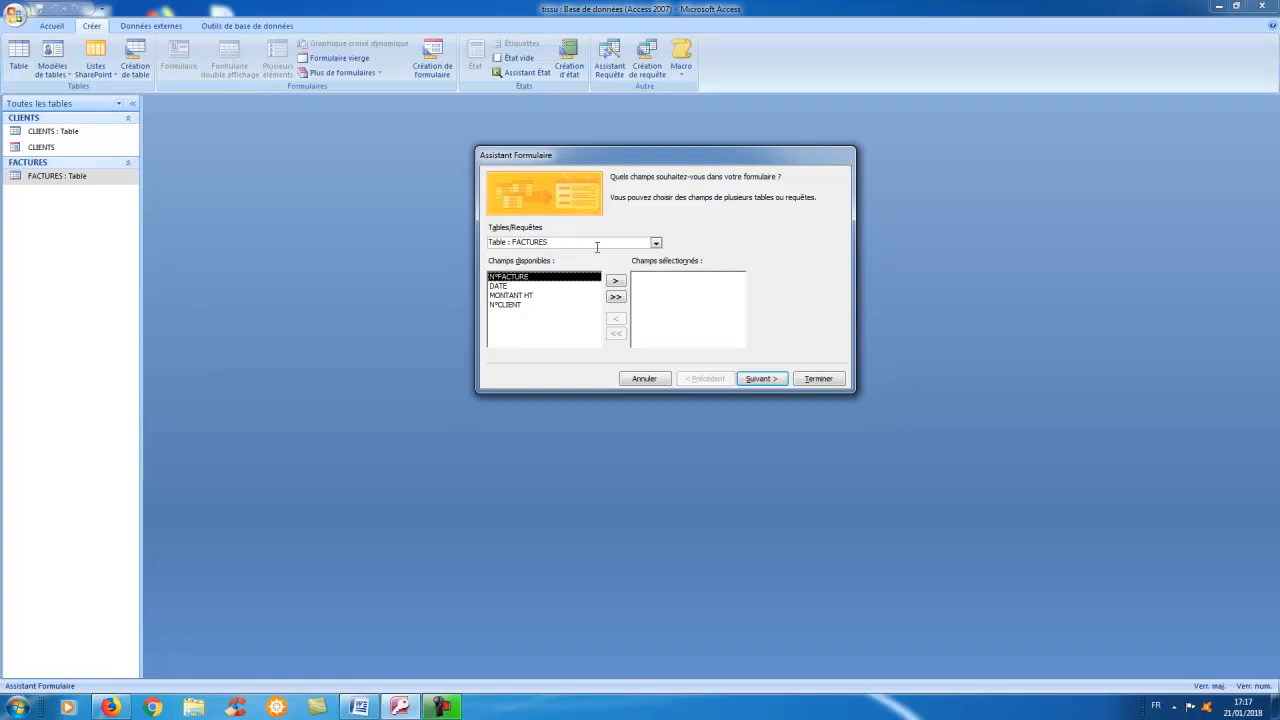
pyautogui.click(656, 243)
pyautogui.click(598, 247)
pyautogui.click(616, 297)
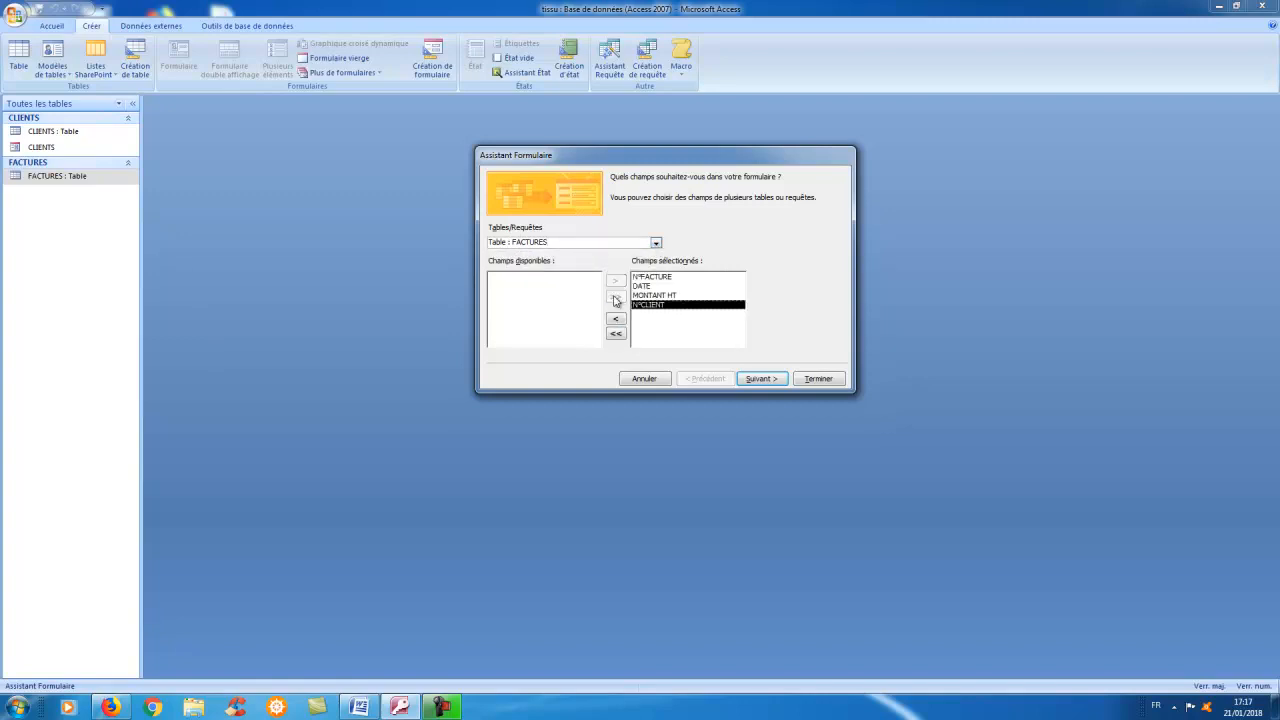
pyautogui.click(761, 381)
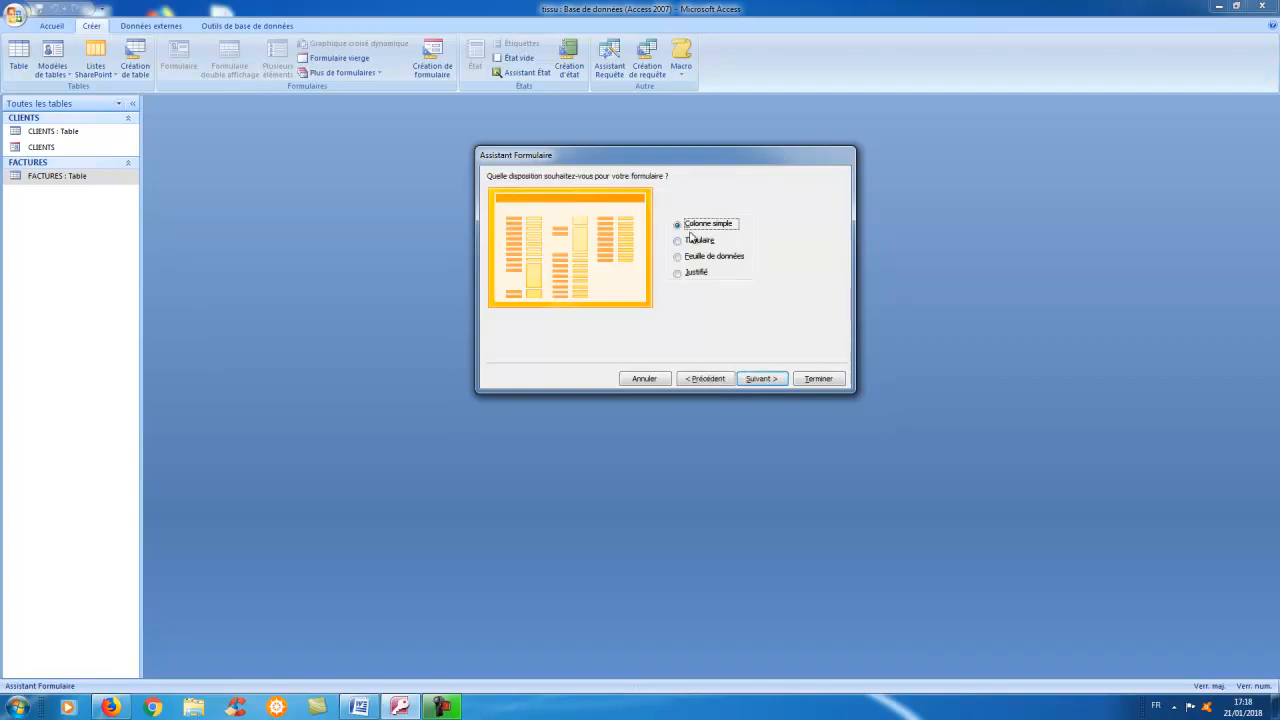
# Keep the Colonne simple layout, choose the Médian style, and create and open the form titled FACTURES.
pyautogui.click(760, 378)
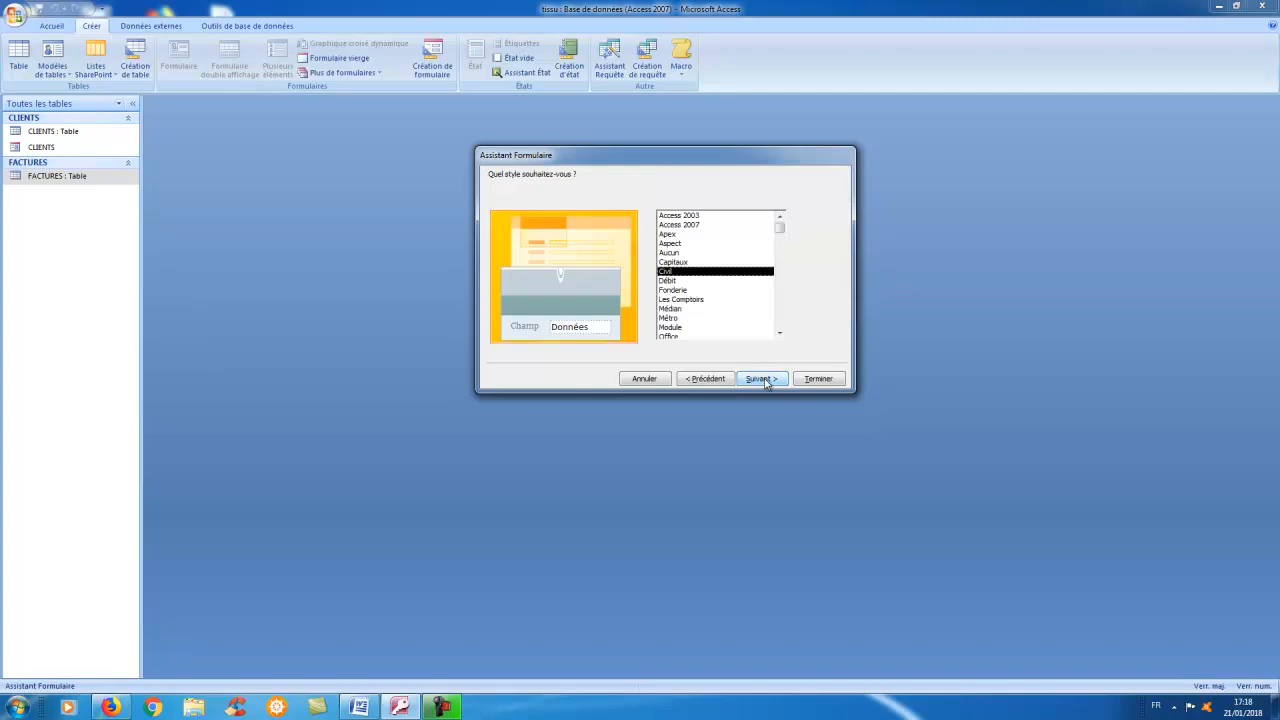
pyautogui.click(670, 308)
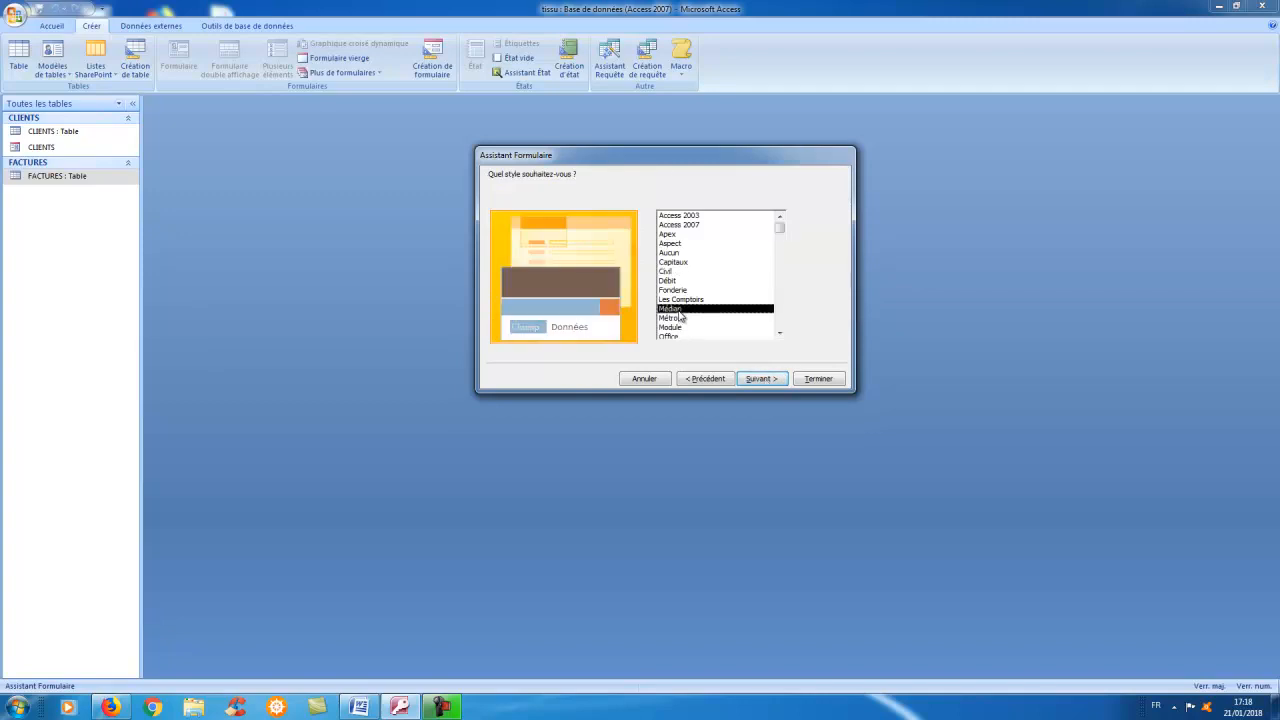
pyautogui.click(765, 378)
pyautogui.click(658, 191)
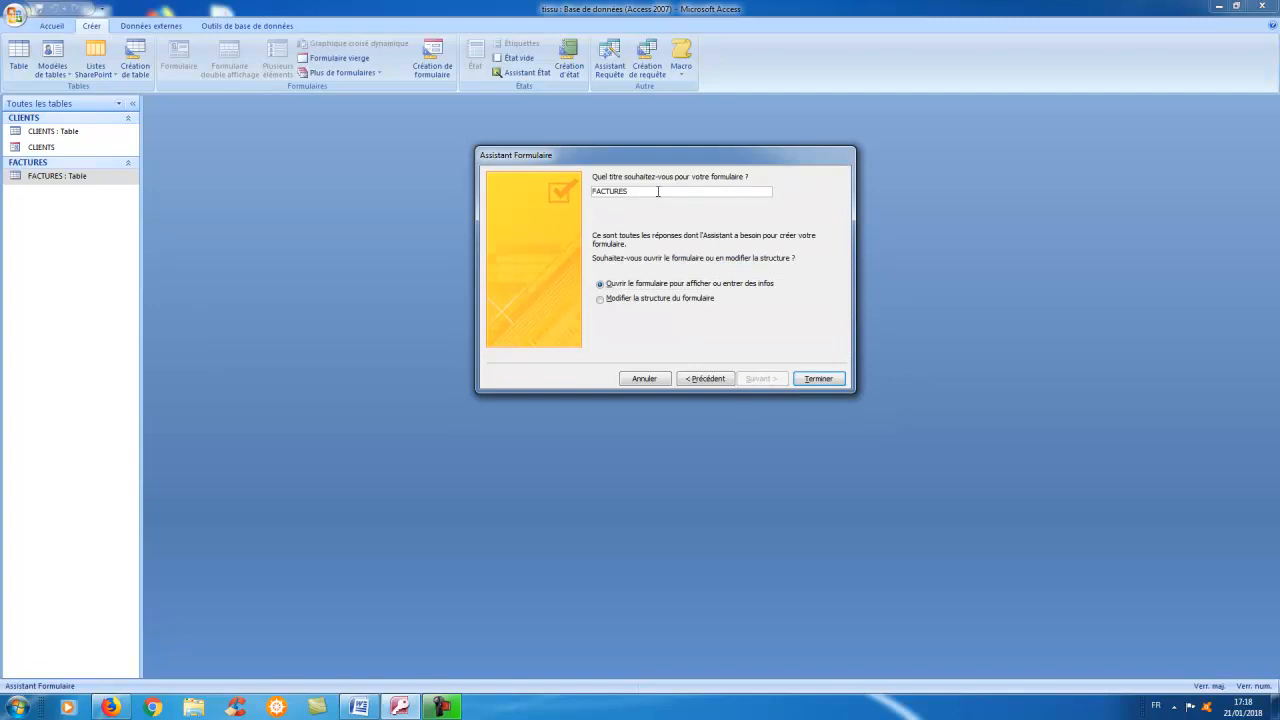
pyautogui.click(818, 378)
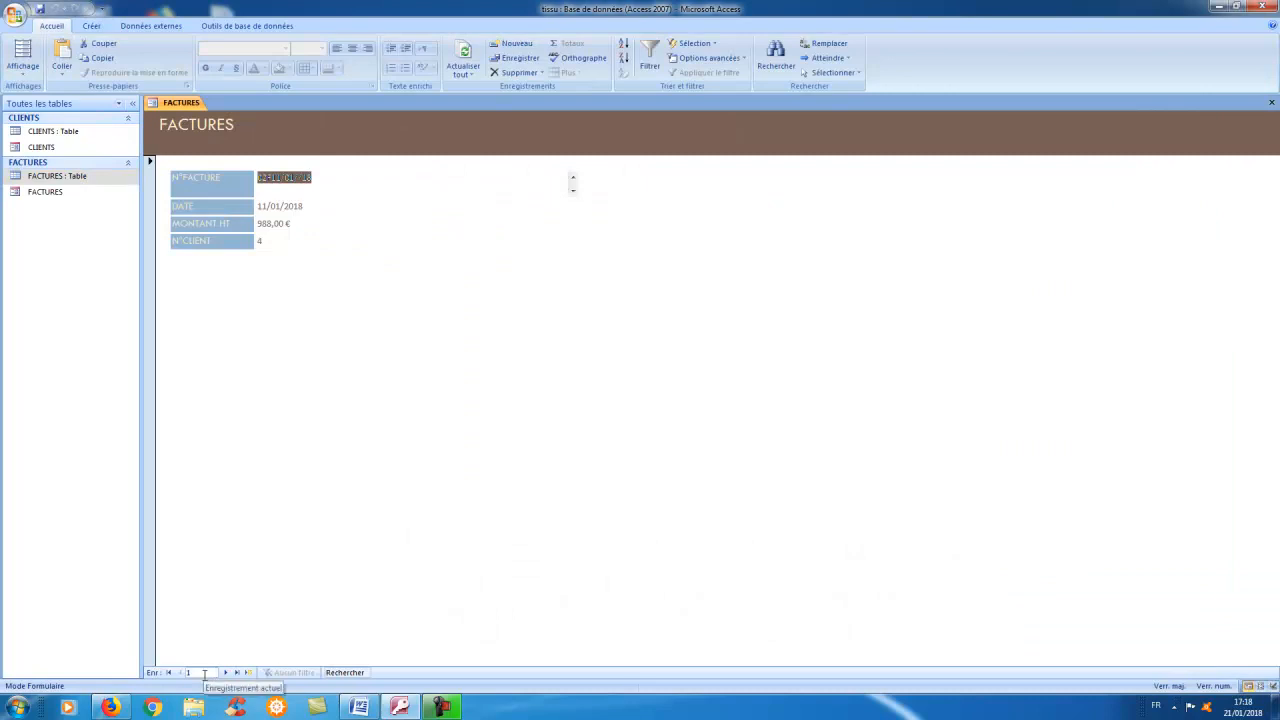
# Go to the last invoice record in the FACTURES form.
pyautogui.click(204, 673)
pyautogui.press('Return')
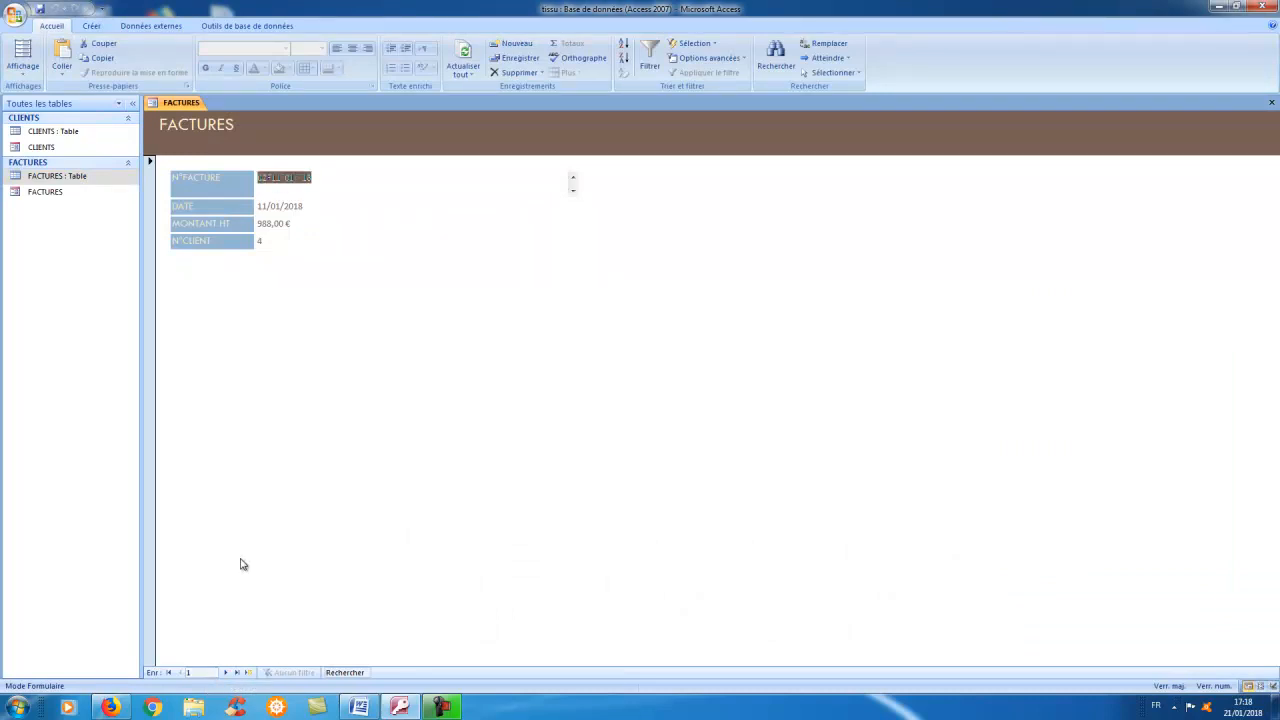
pyautogui.click(237, 673)
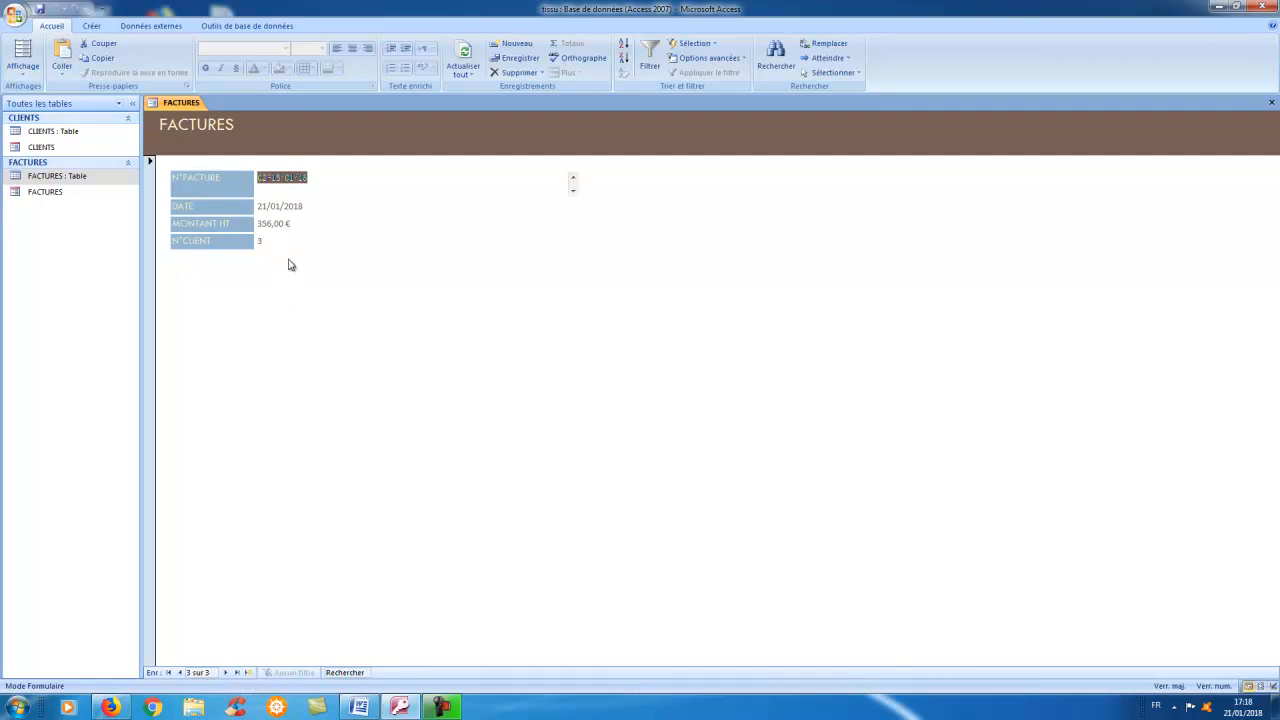
# Add a FACTURES record with the invoice number, date 14/01/2018, MONTANT HT 568 and the client number.
pyautogui.click(248, 673)
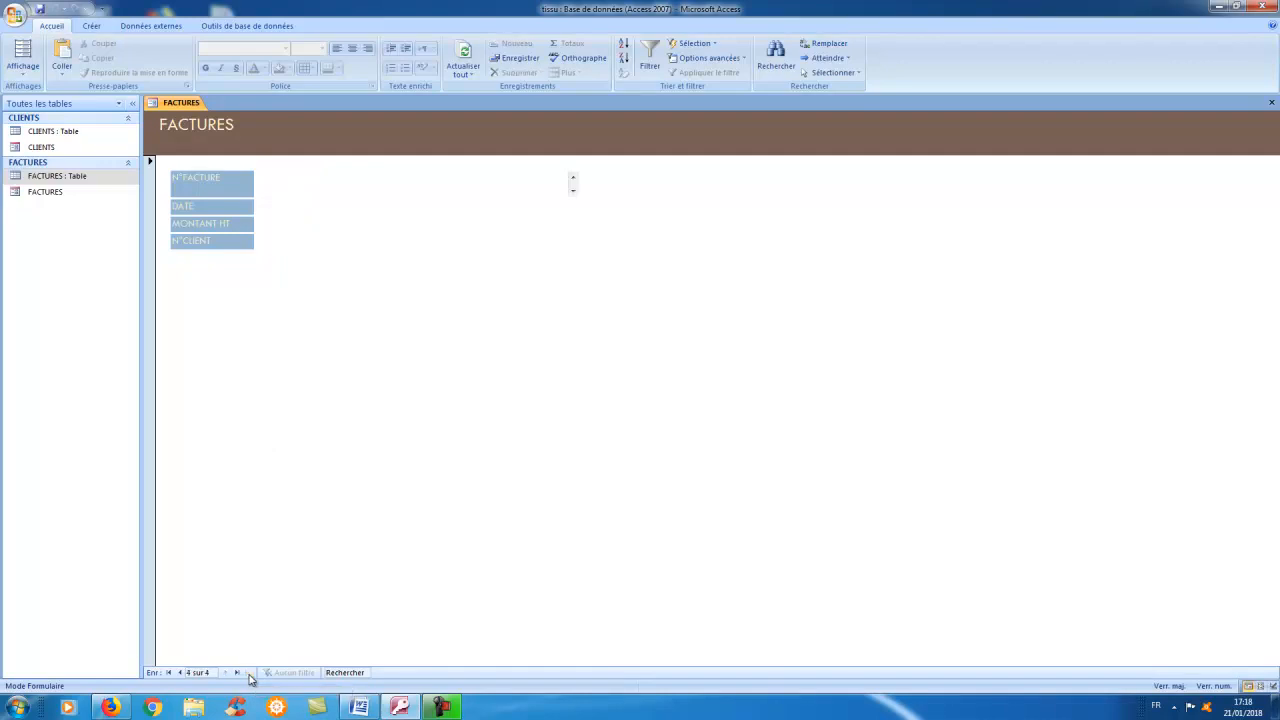
pyautogui.write('02F14/01/18')
pyautogui.press('Tab')
pyautogui.write('14/')
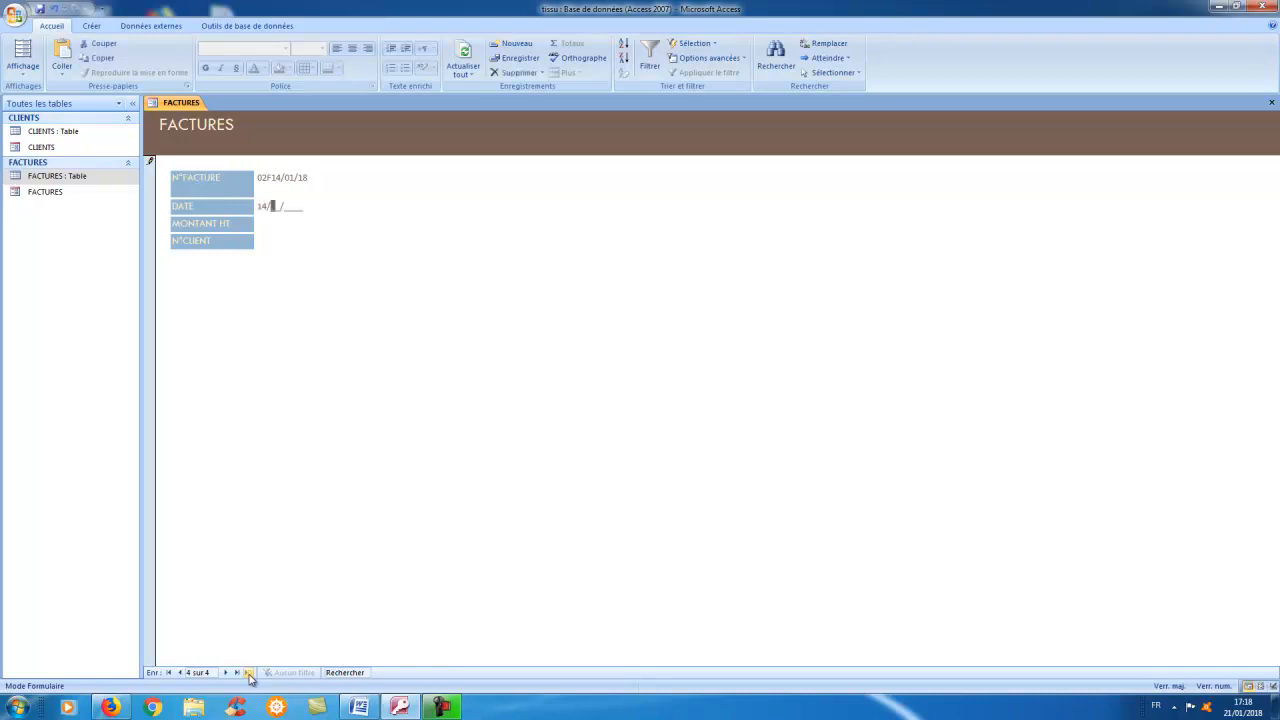
pyautogui.write('01/2018')
pyautogui.press('Tab')
pyautogui.write('568')
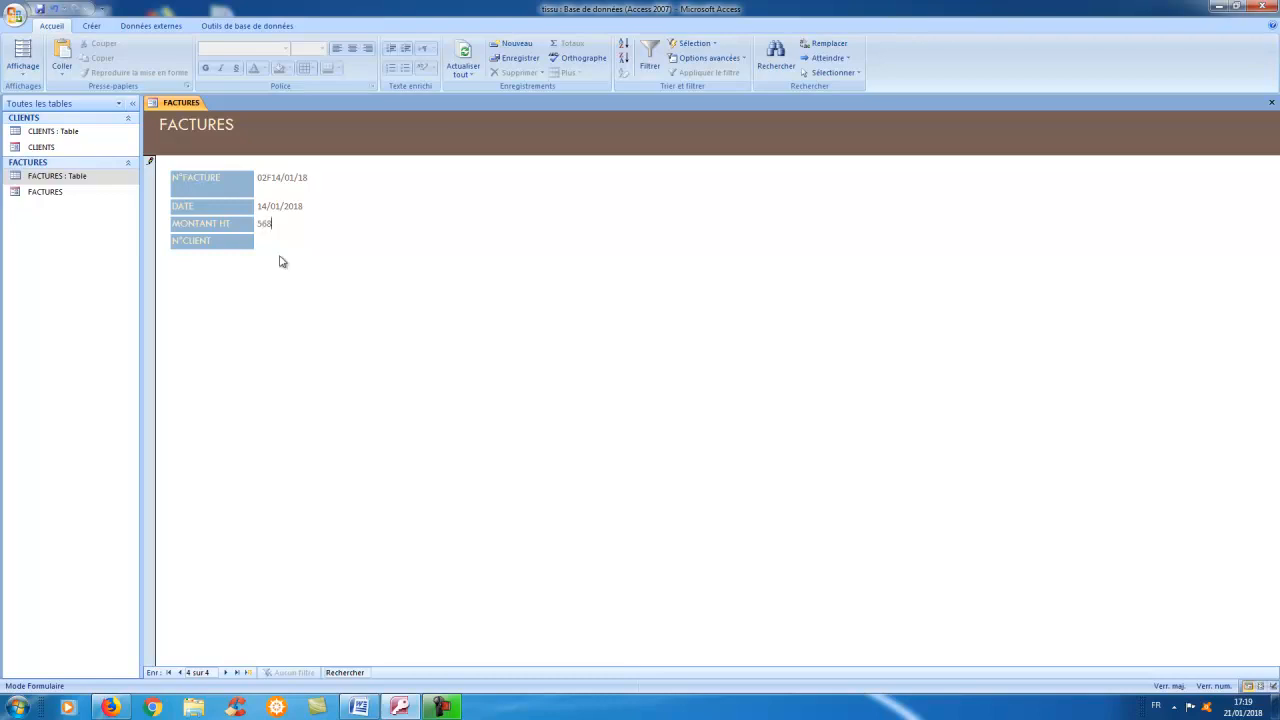
pyautogui.click(269, 242)
pyautogui.write('2')
pyautogui.press('Tab')
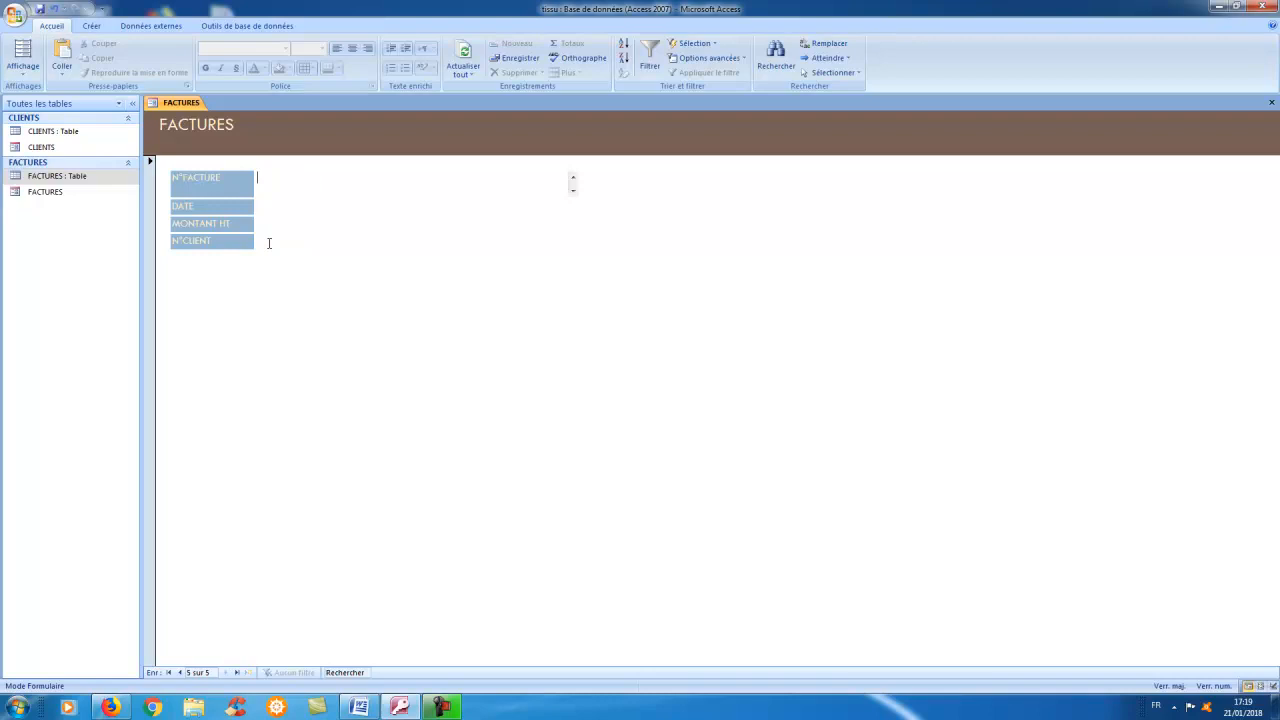